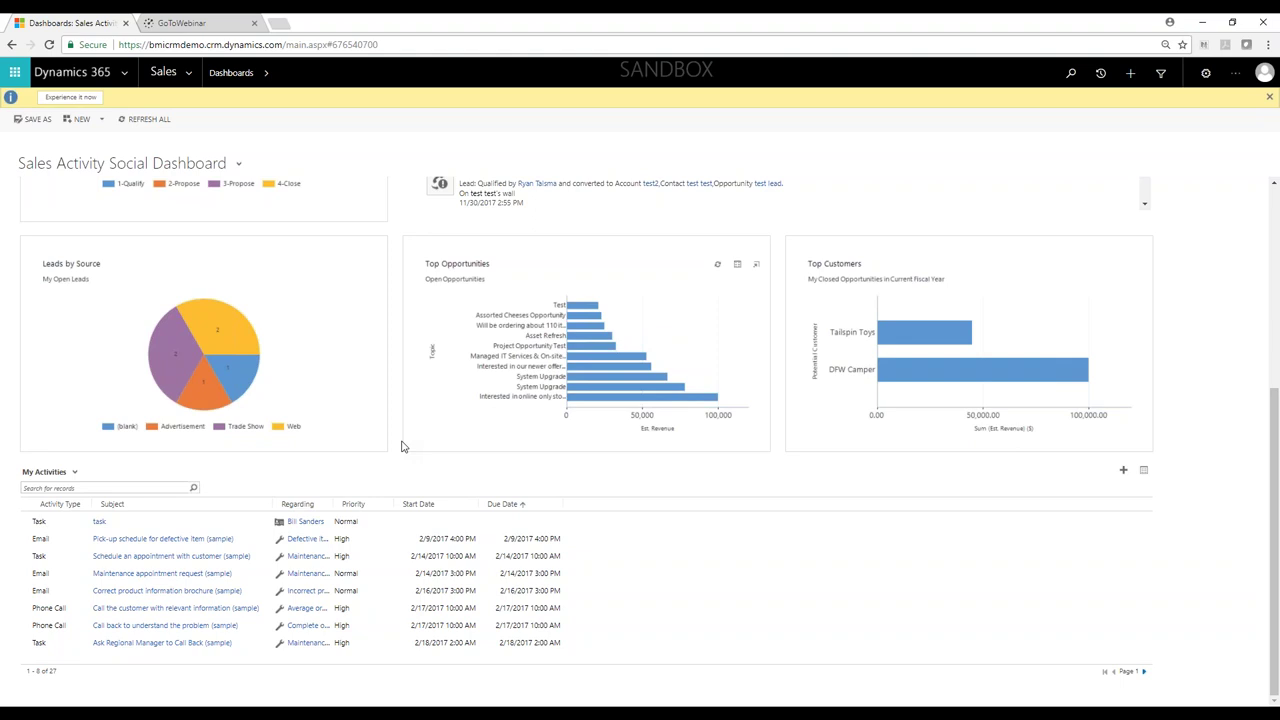
Open the lead interested in assorted cheeses from My Open Leads and re-mark its Identify Decision Maker step as completed
{"action": "left_click", "coordinate": [188, 74]}
{"action": "left_click", "coordinate": [284, 187]}
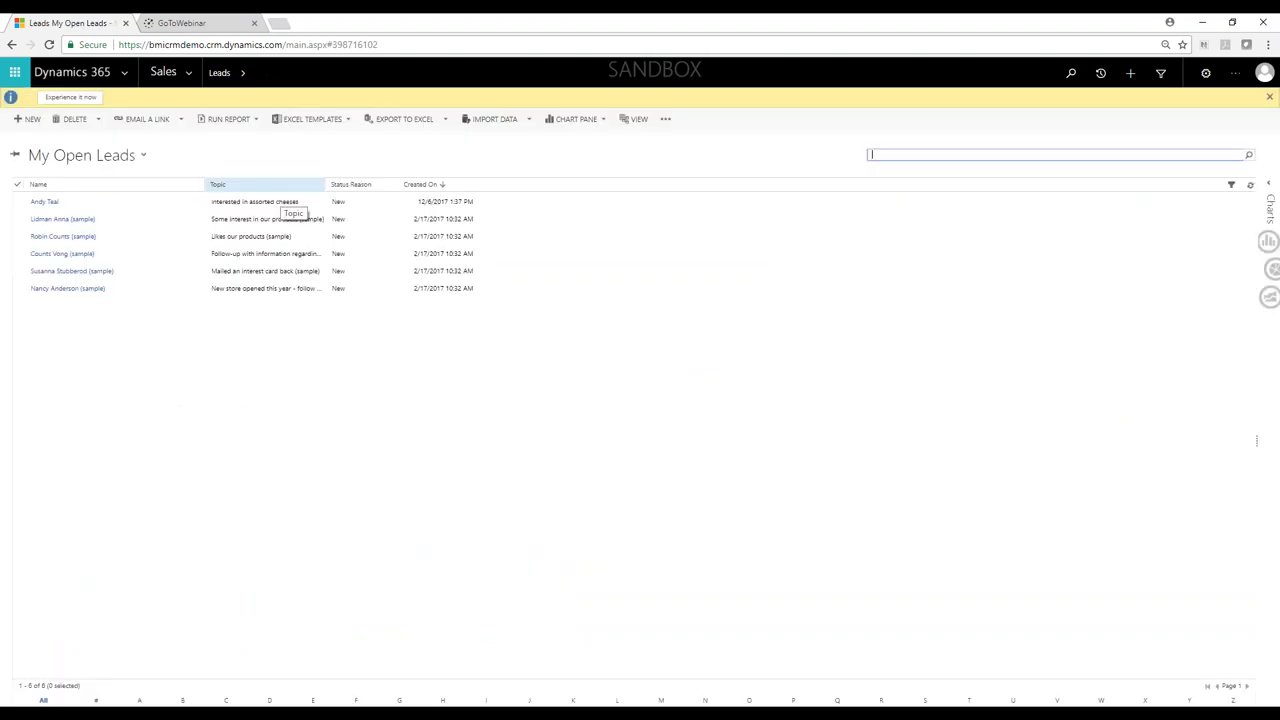
{"action": "left_click", "coordinate": [52, 203]}
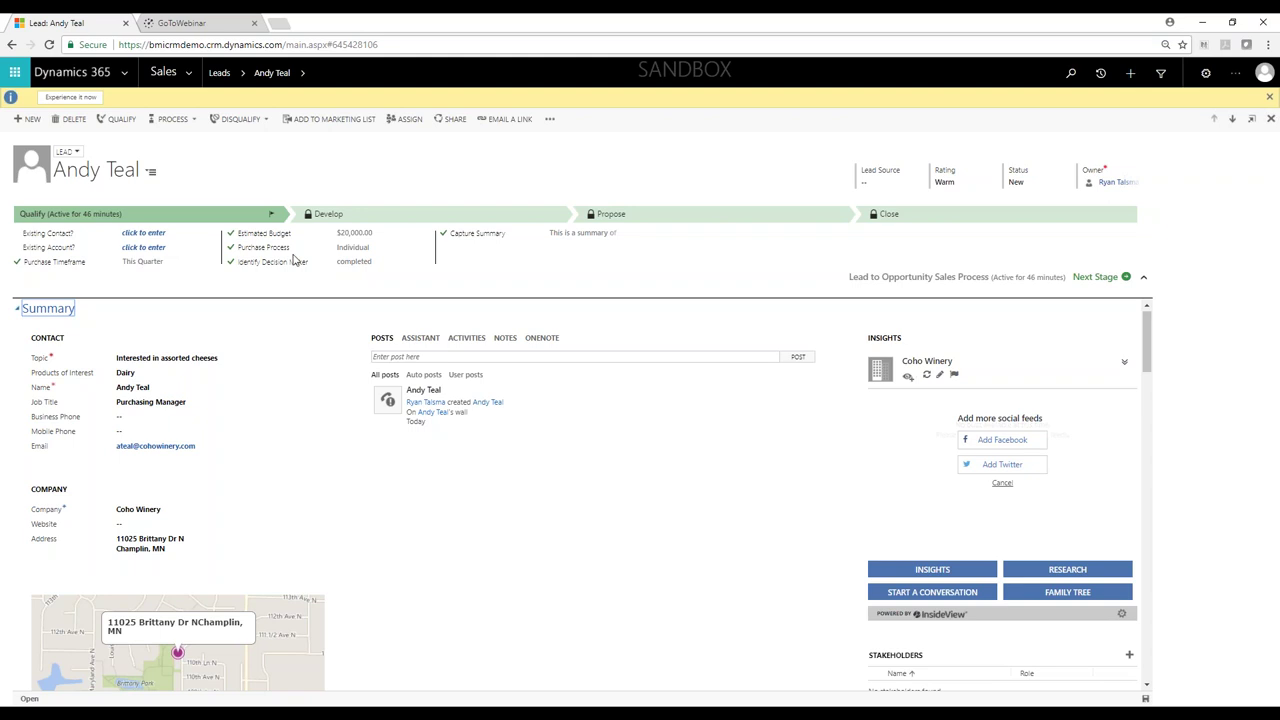
{"action": "left_click", "coordinate": [389, 264]}
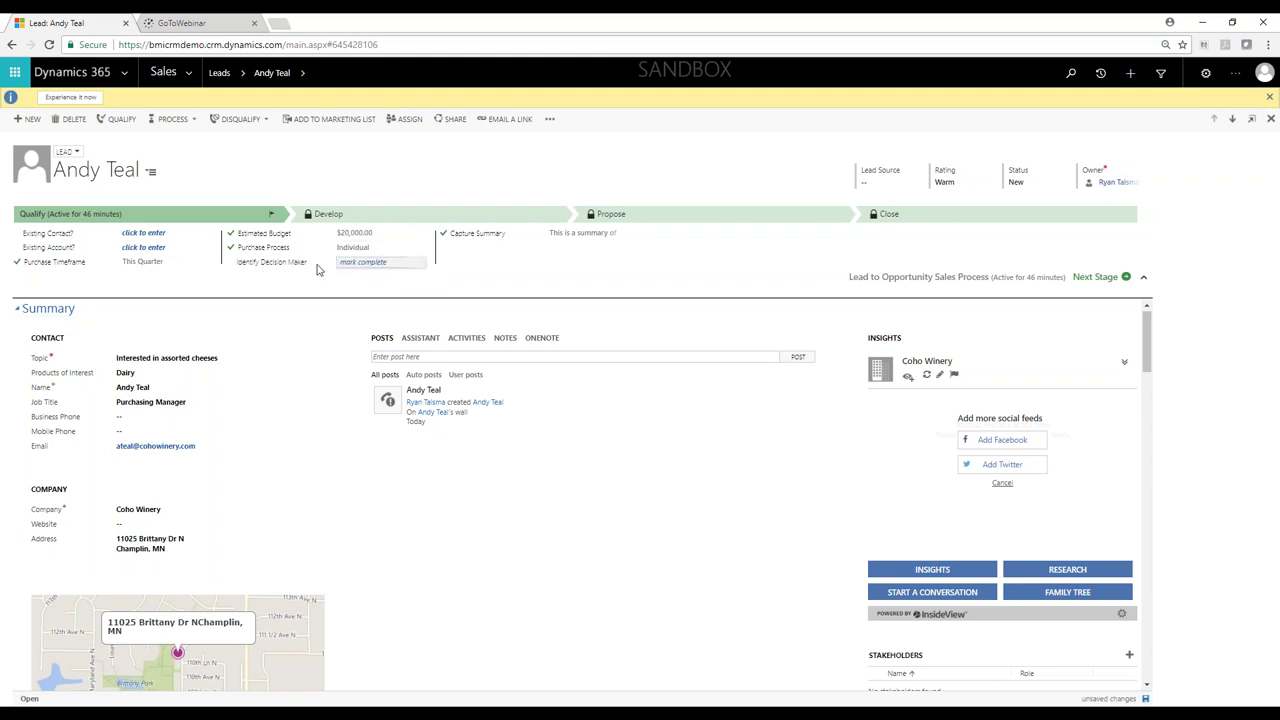
{"action": "left_click", "coordinate": [346, 266]}
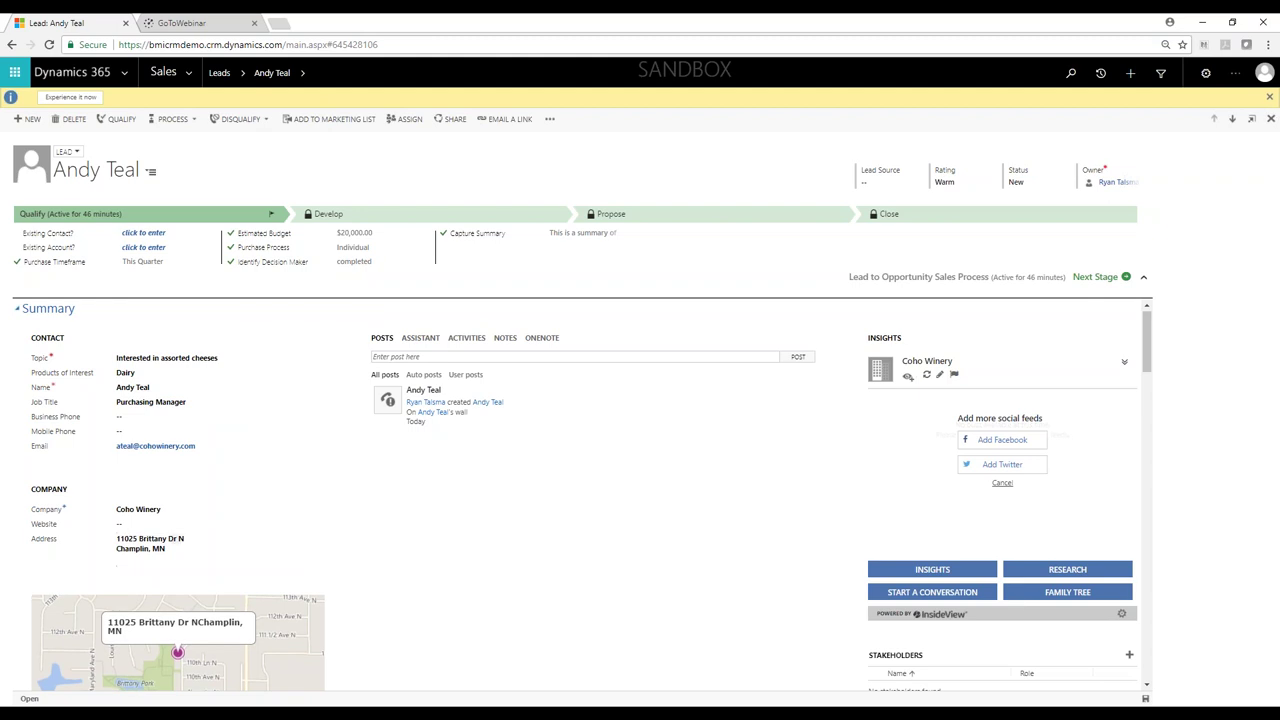
Switch to the PowerPoint slide show to present the On Qualification of a Lead slide, and return to the lead in Dynamics 365
{"action": "mouse_move", "coordinate": [474, 712]}
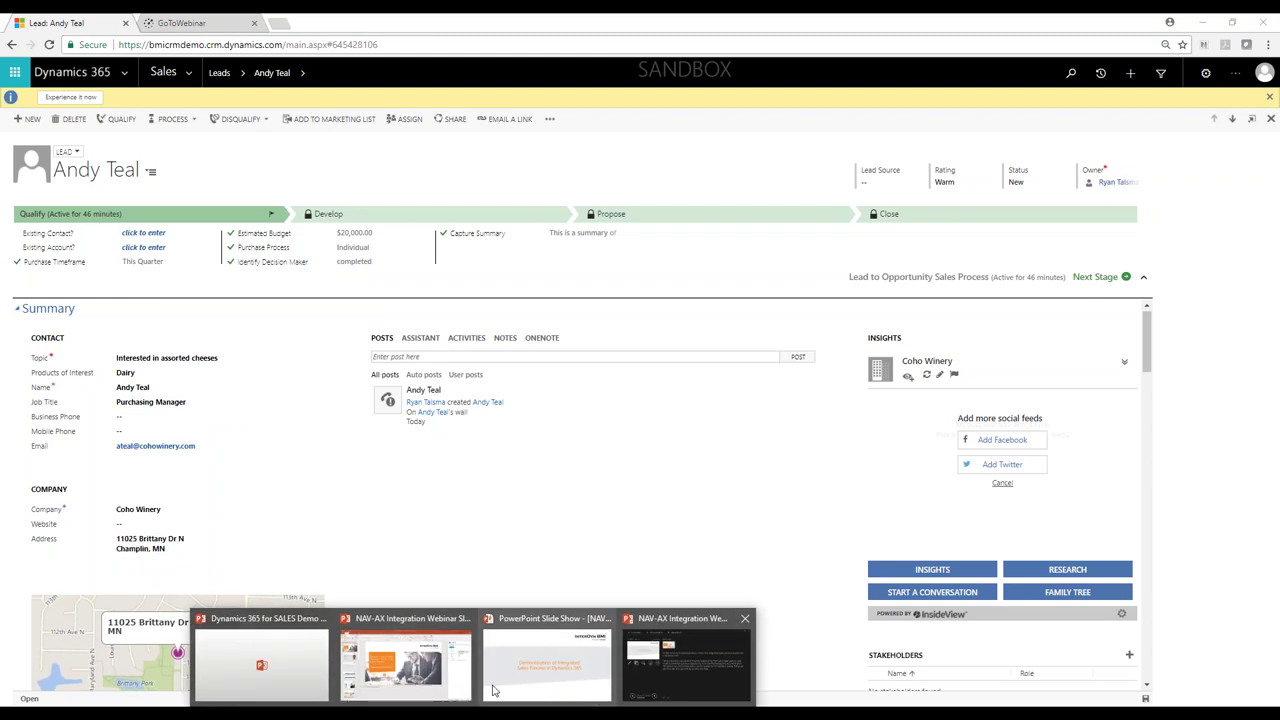
{"action": "left_click", "coordinate": [550, 655]}
{"action": "left_click", "coordinate": [717, 647]}
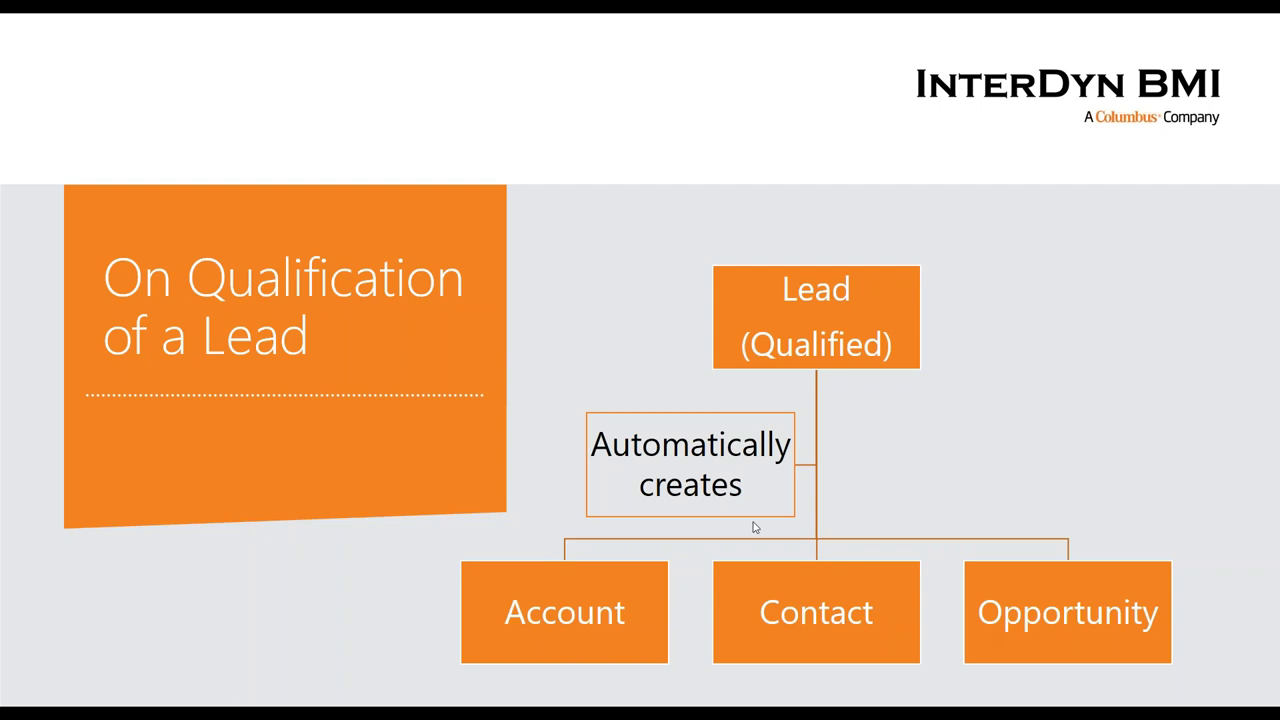
{"action": "key", "text": "alt+Tab"}
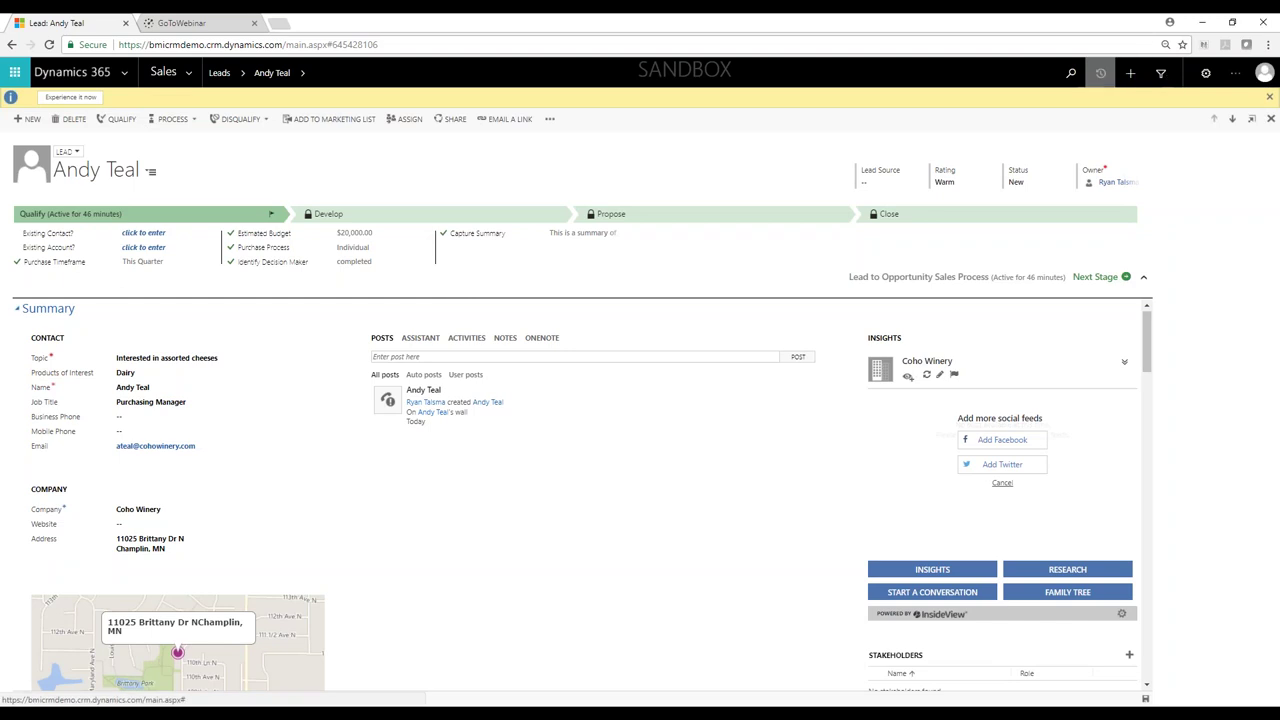
Open the Coho Winery account through the recent Assorted Cheeses Opportunity, set Submit to NAV to Yes and save the account
{"action": "left_click", "coordinate": [1100, 73]}
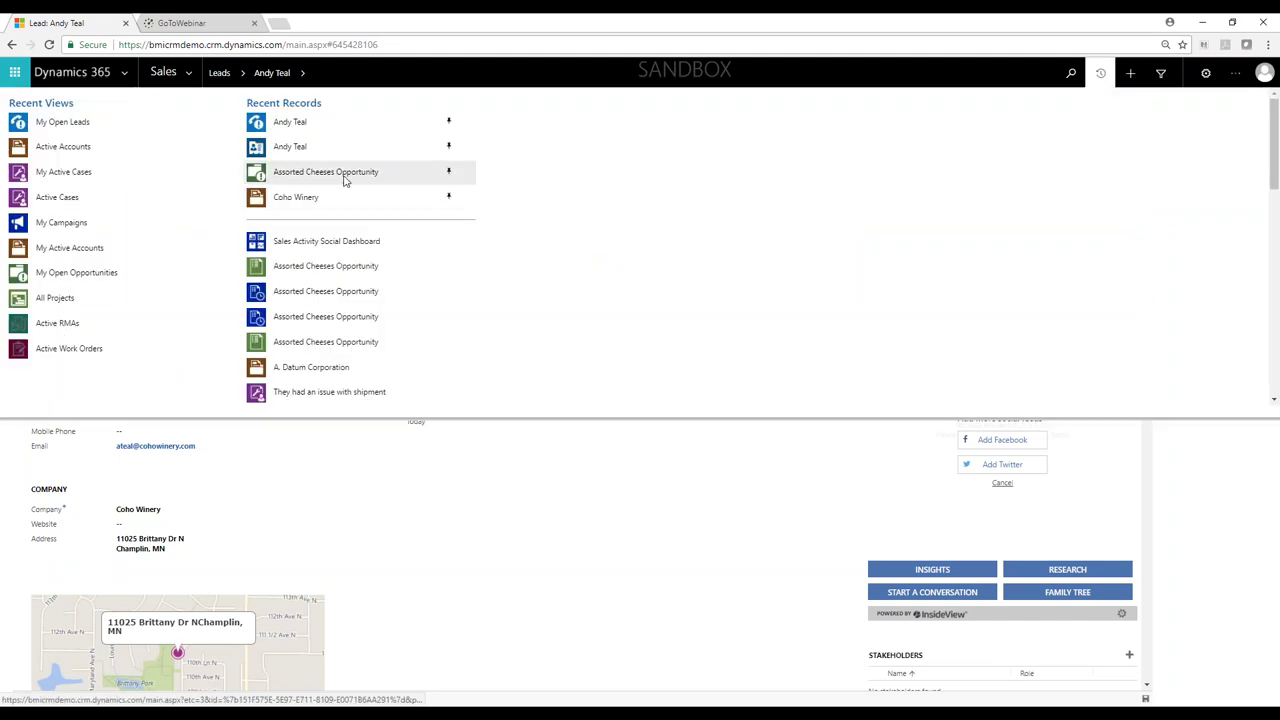
{"action": "left_click", "coordinate": [345, 173]}
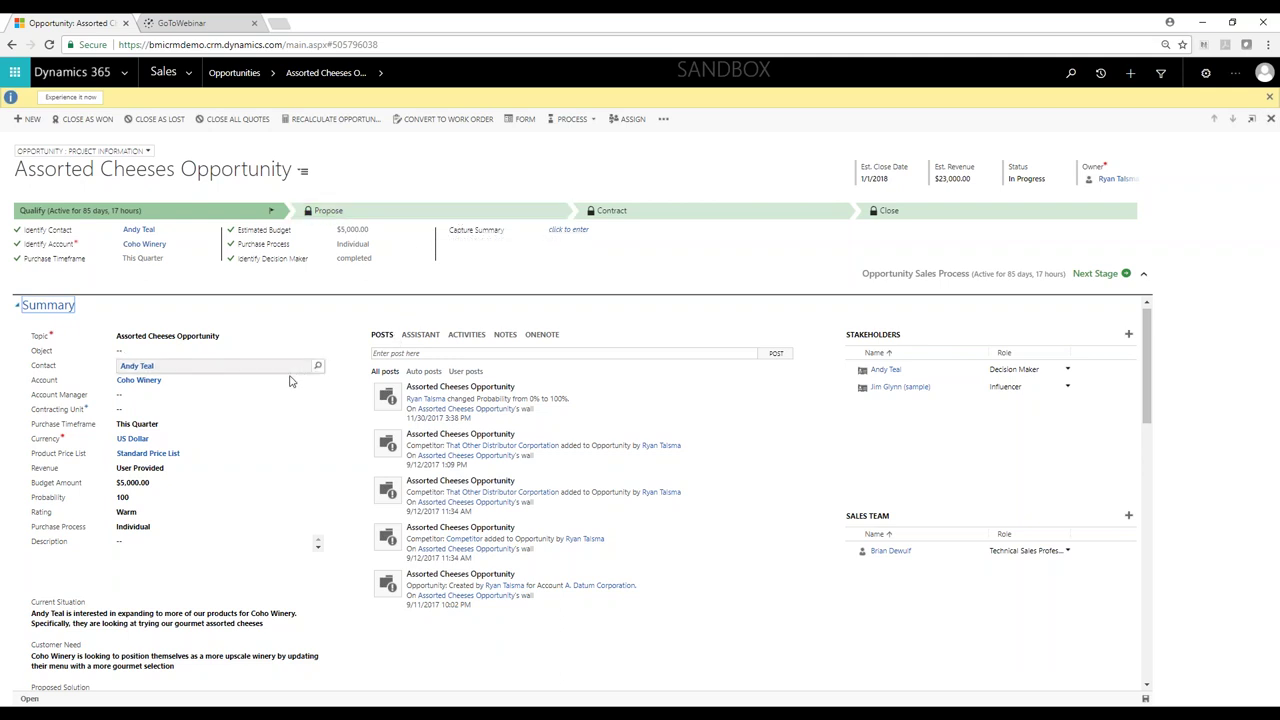
{"action": "left_click", "coordinate": [138, 381]}
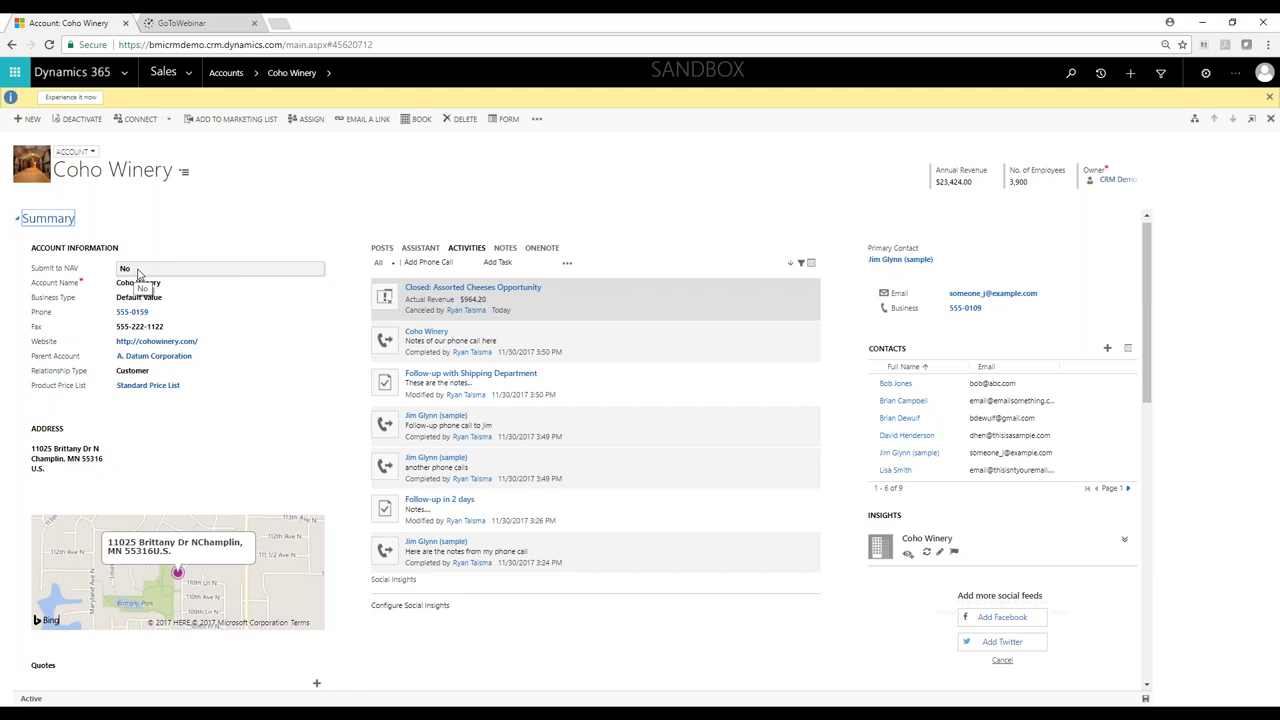
{"action": "left_click", "coordinate": [138, 271]}
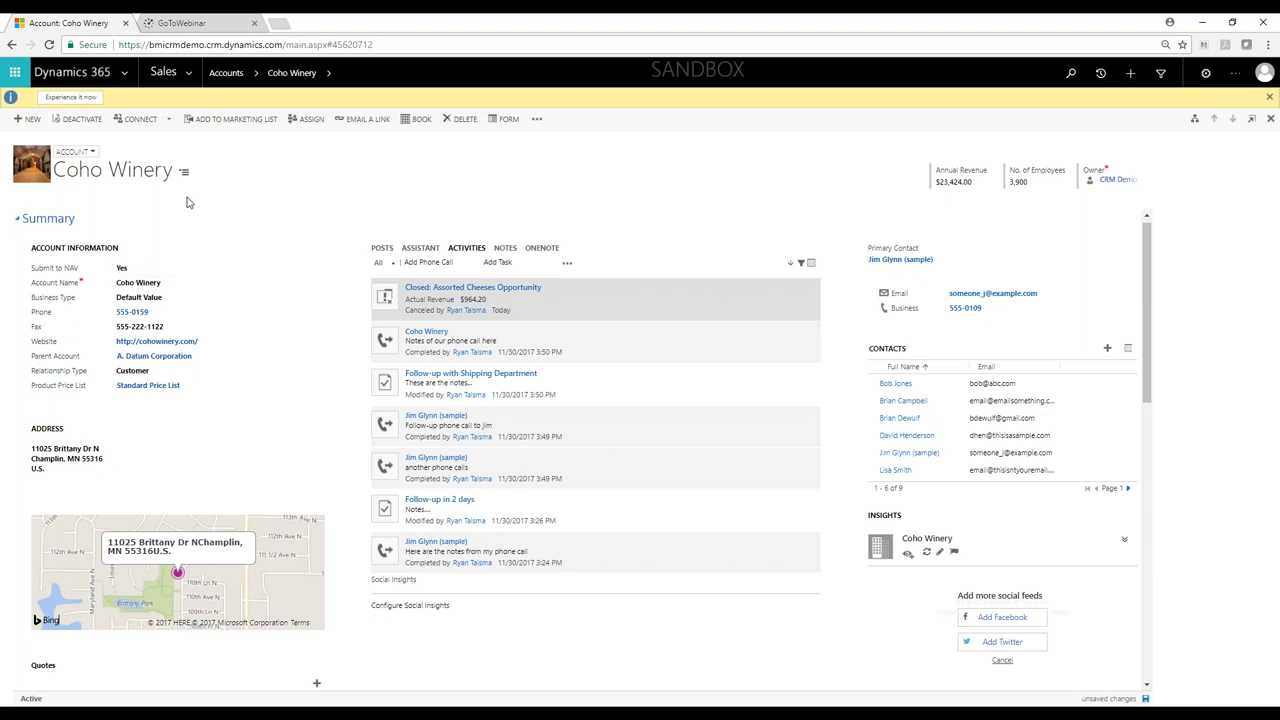
{"action": "key", "text": "ctrl+s"}
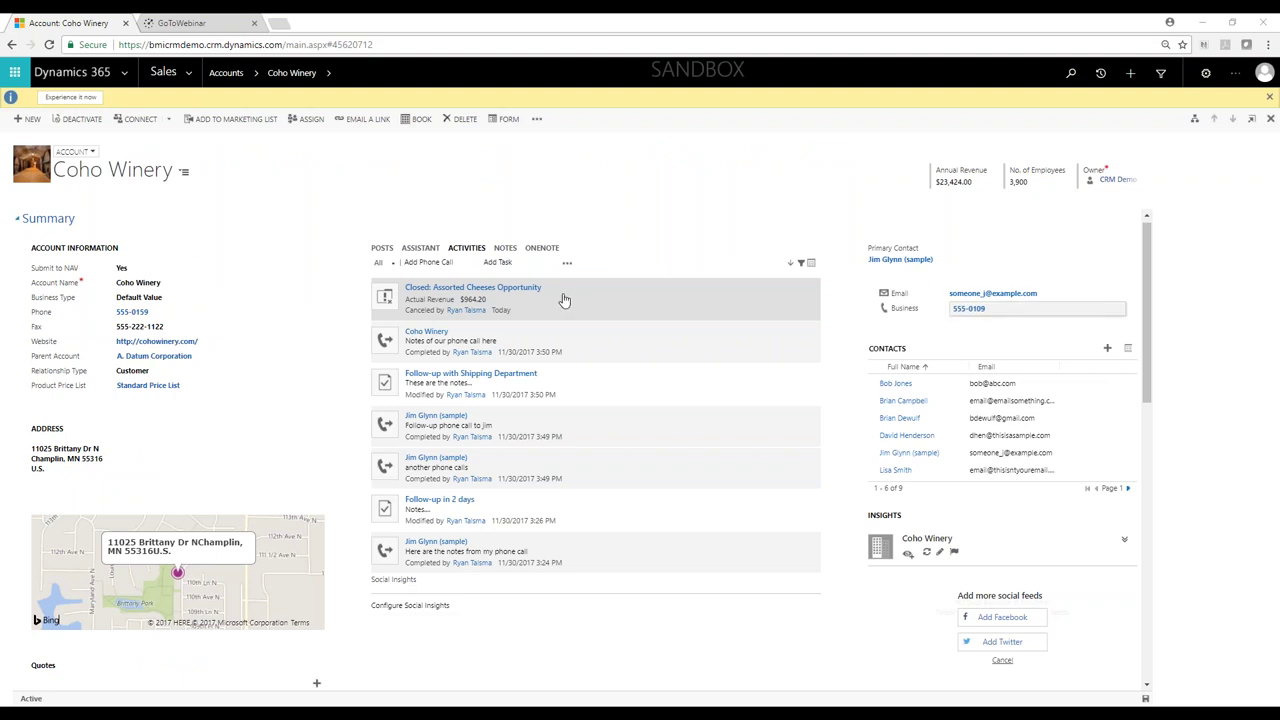
Start a phone call activity on the Coho Winery account, describing a follow-up with the opportunity's contact on the cheeses
{"action": "left_click", "coordinate": [450, 270]}
{"action": "type", "text": "Follow-up with "}
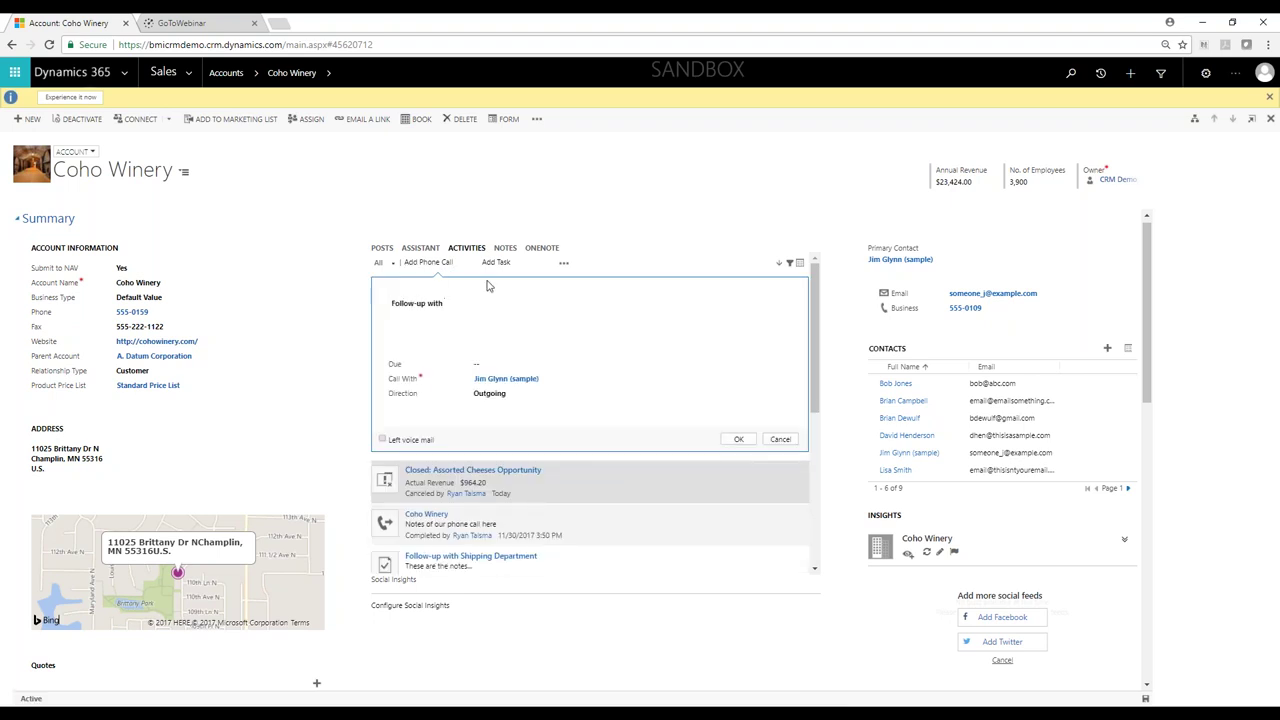
{"action": "type", "text": "Andy on the cheeses he..."}
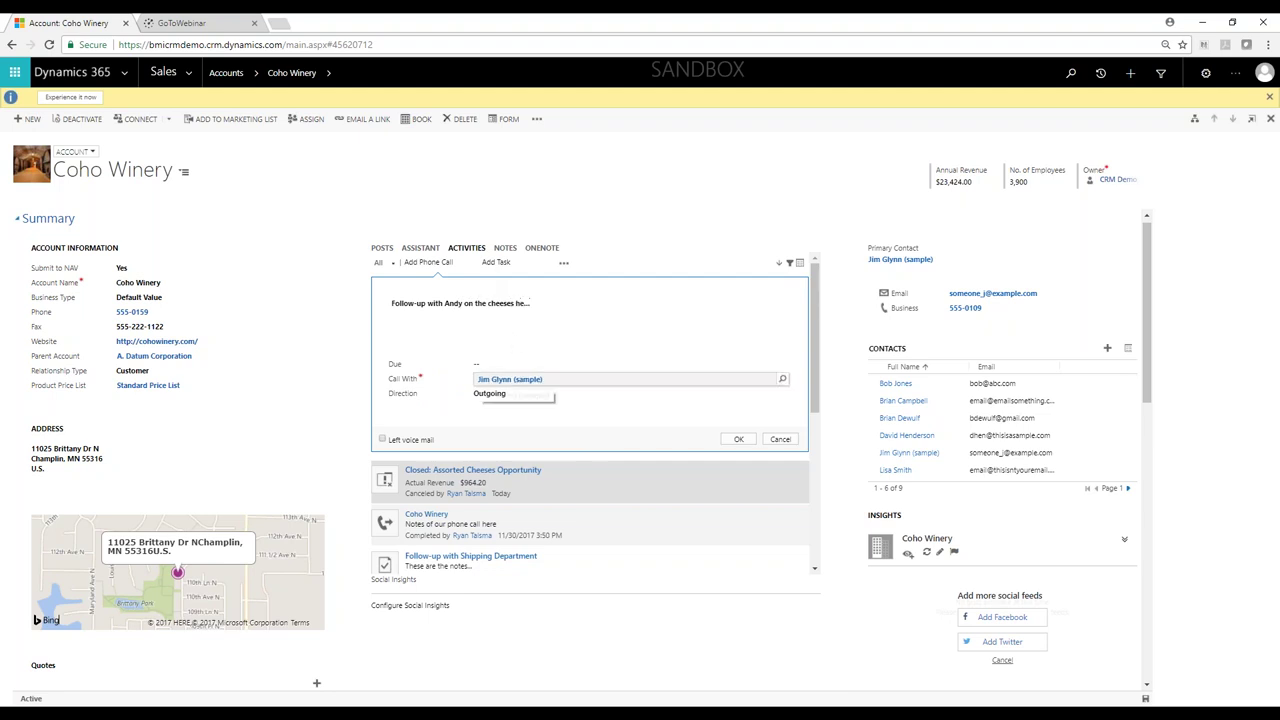
Replace the Call With contact with the opportunity contact's full name and try to save the phone call
{"action": "left_click", "coordinate": [581, 381]}
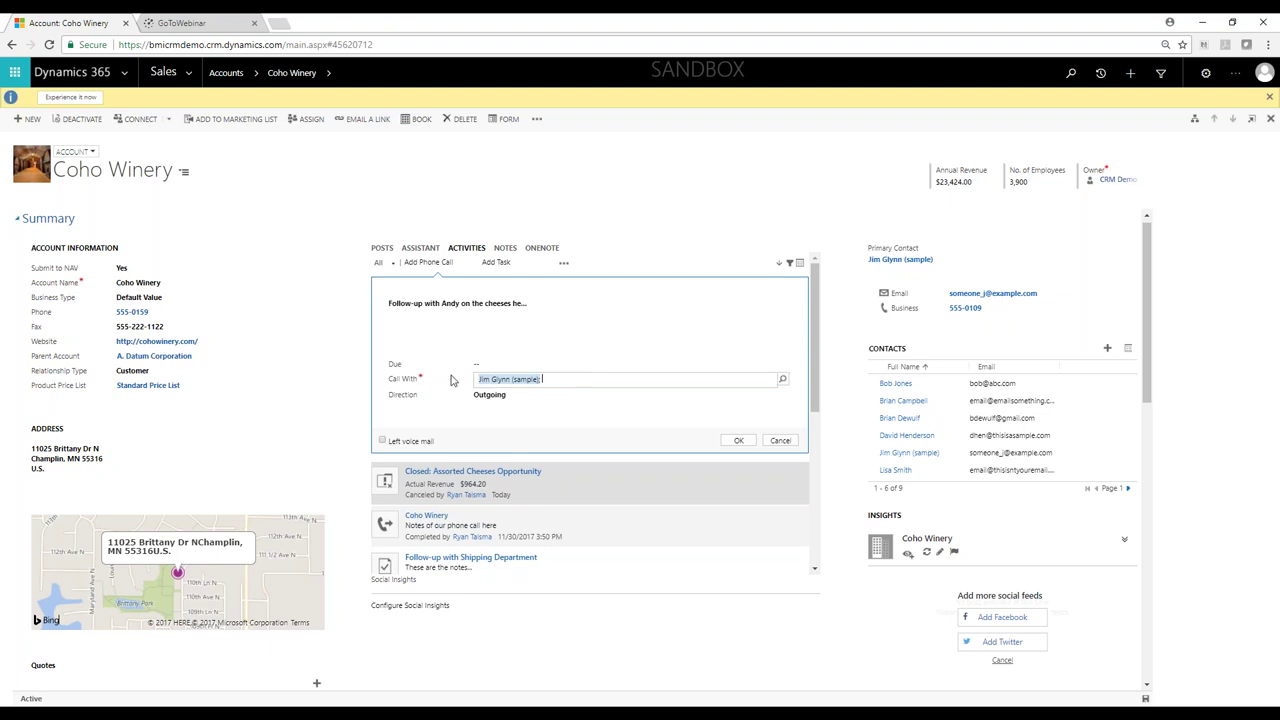
{"action": "key", "text": "BackSpace"}
{"action": "type", "text": "andy teal"}
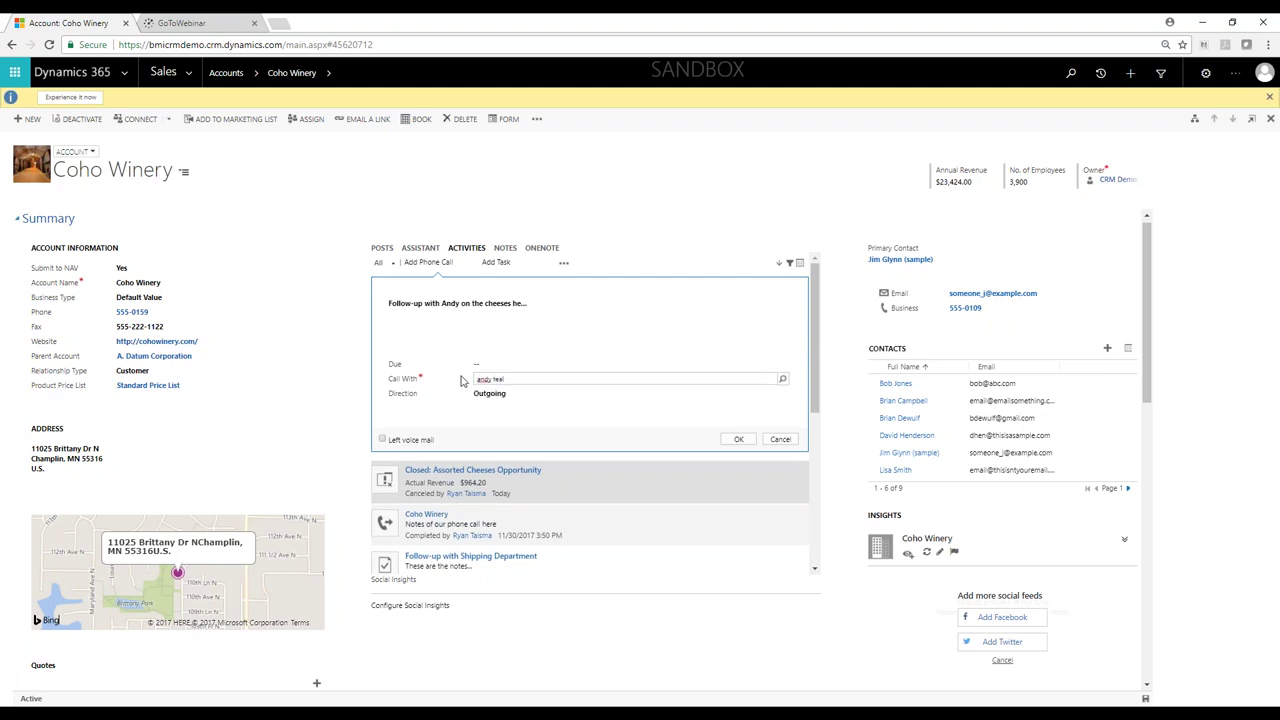
{"action": "key", "text": "Return"}
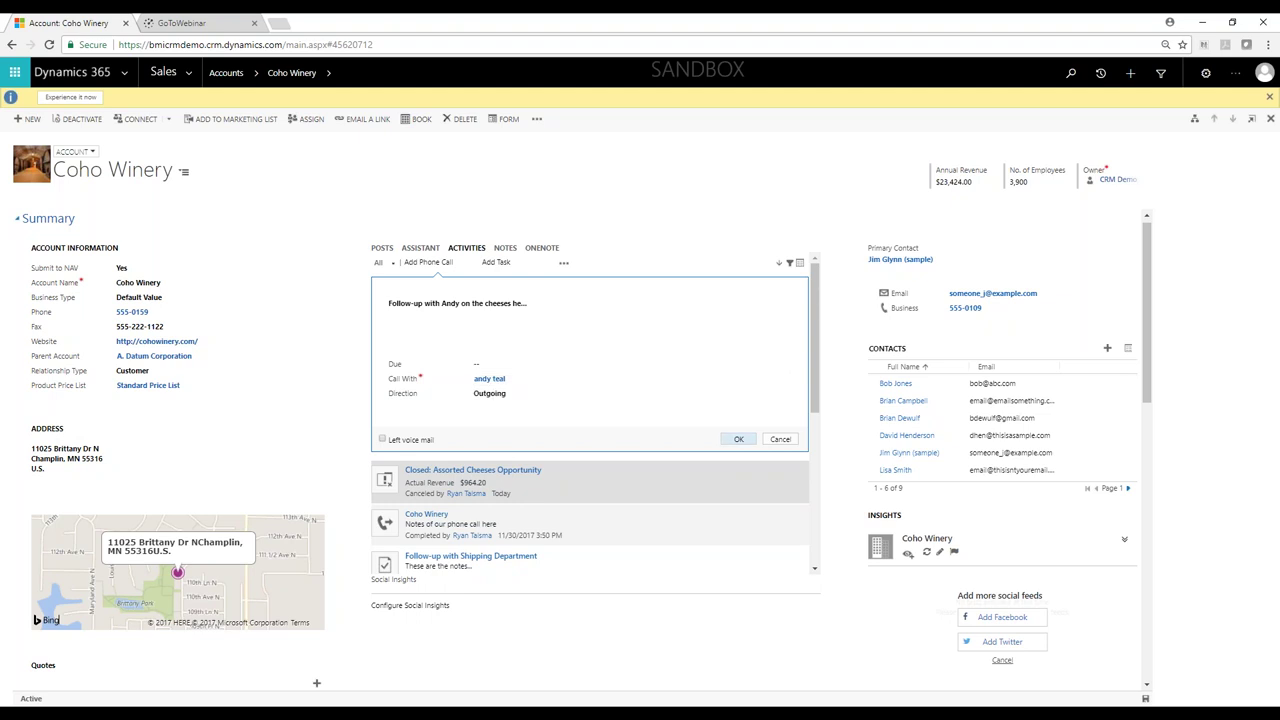
{"action": "left_click", "coordinate": [740, 441]}
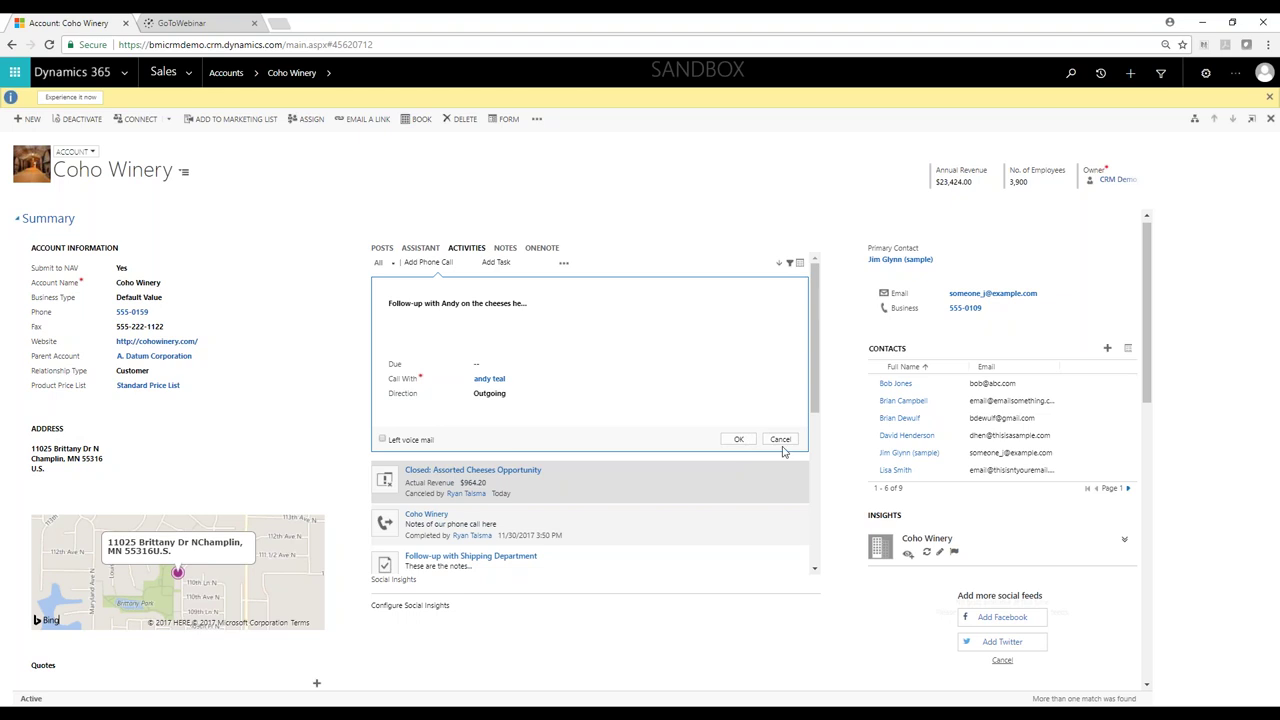
Look up the matching contact record for Call With, select it and save the phone call
{"action": "left_click", "coordinate": [540, 380]}
{"action": "left_click", "coordinate": [782, 379]}
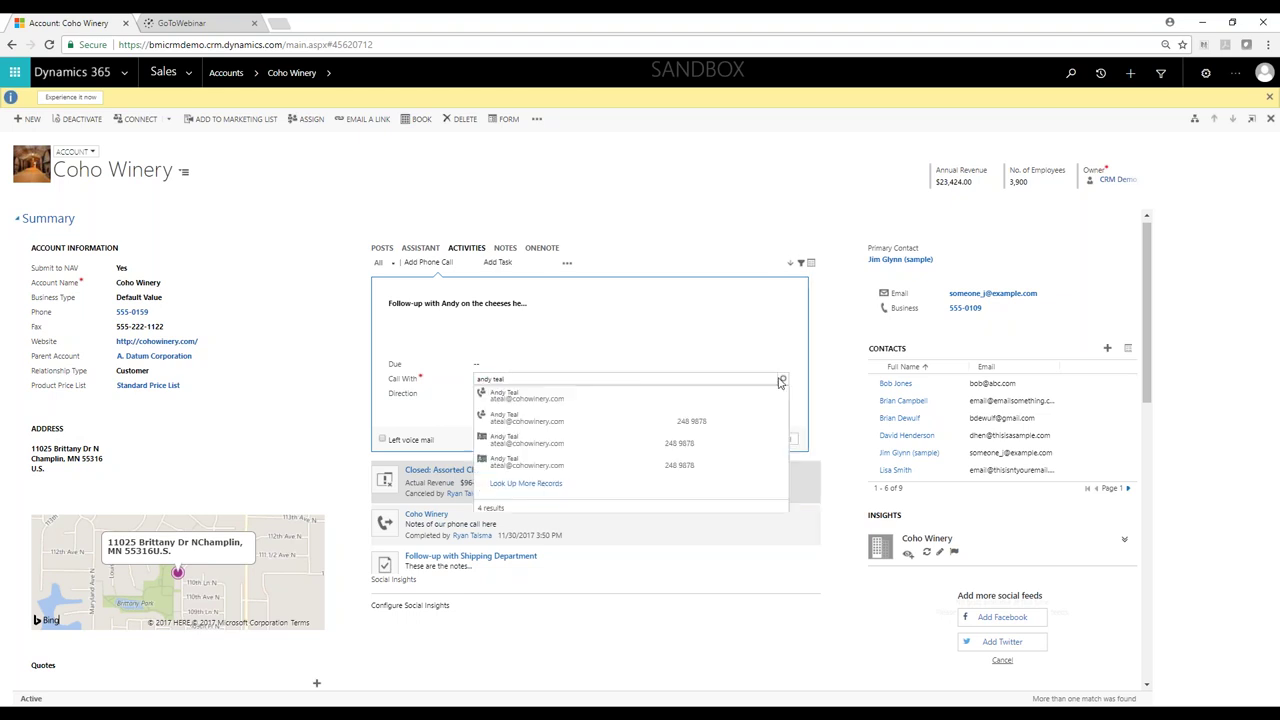
{"action": "left_click", "coordinate": [546, 441]}
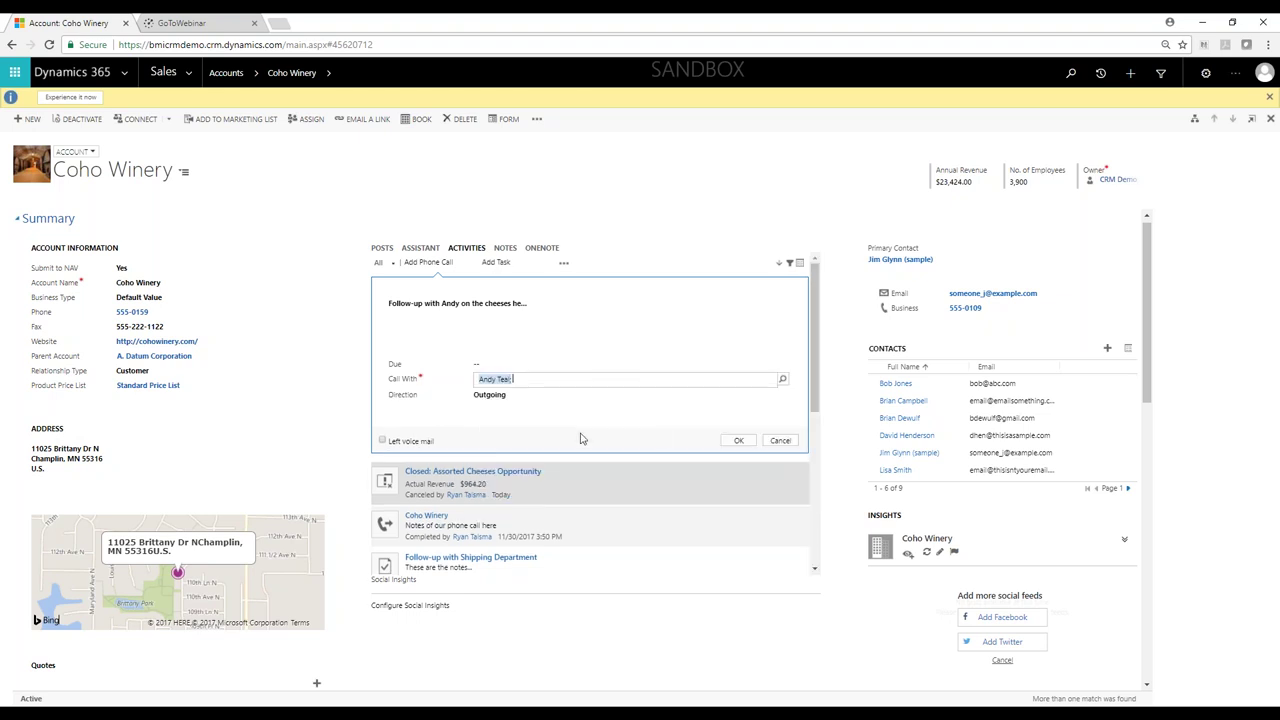
{"action": "left_click", "coordinate": [737, 443]}
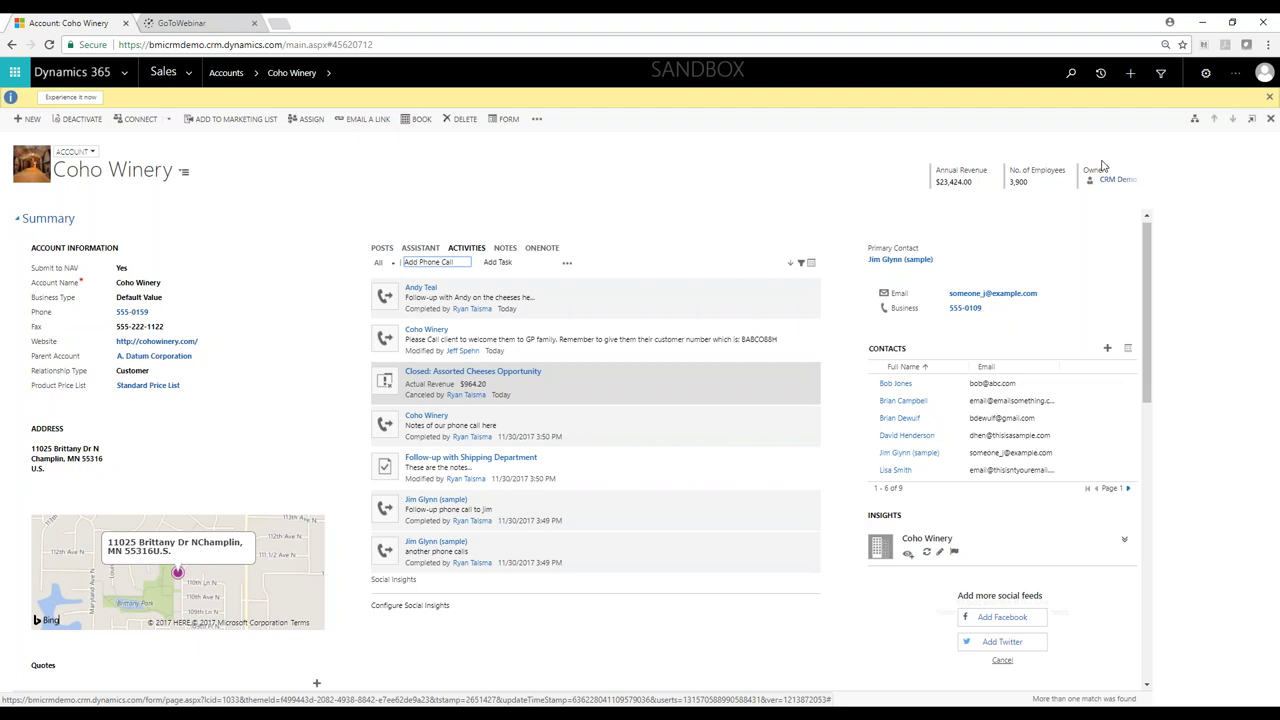
Open the contact of the recent Assorted Cheeses Opportunity and show the contact's activities
{"action": "left_click", "coordinate": [1101, 74]}
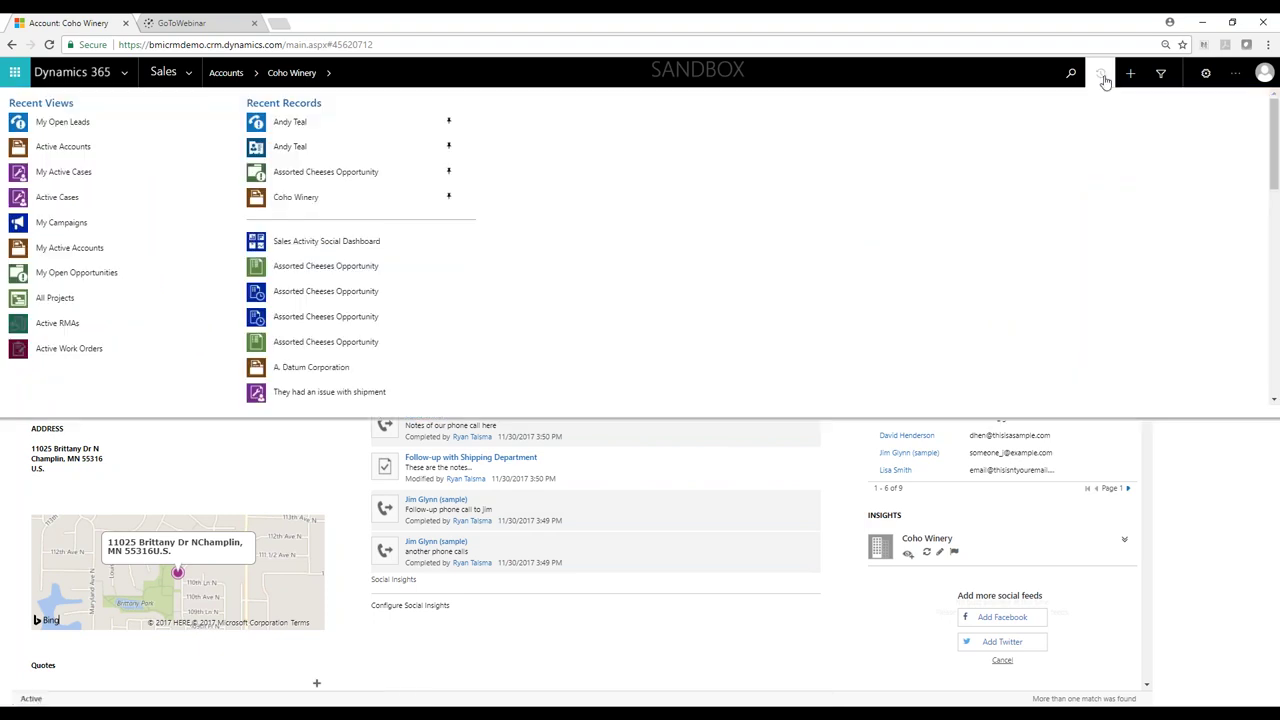
{"action": "left_click", "coordinate": [326, 174]}
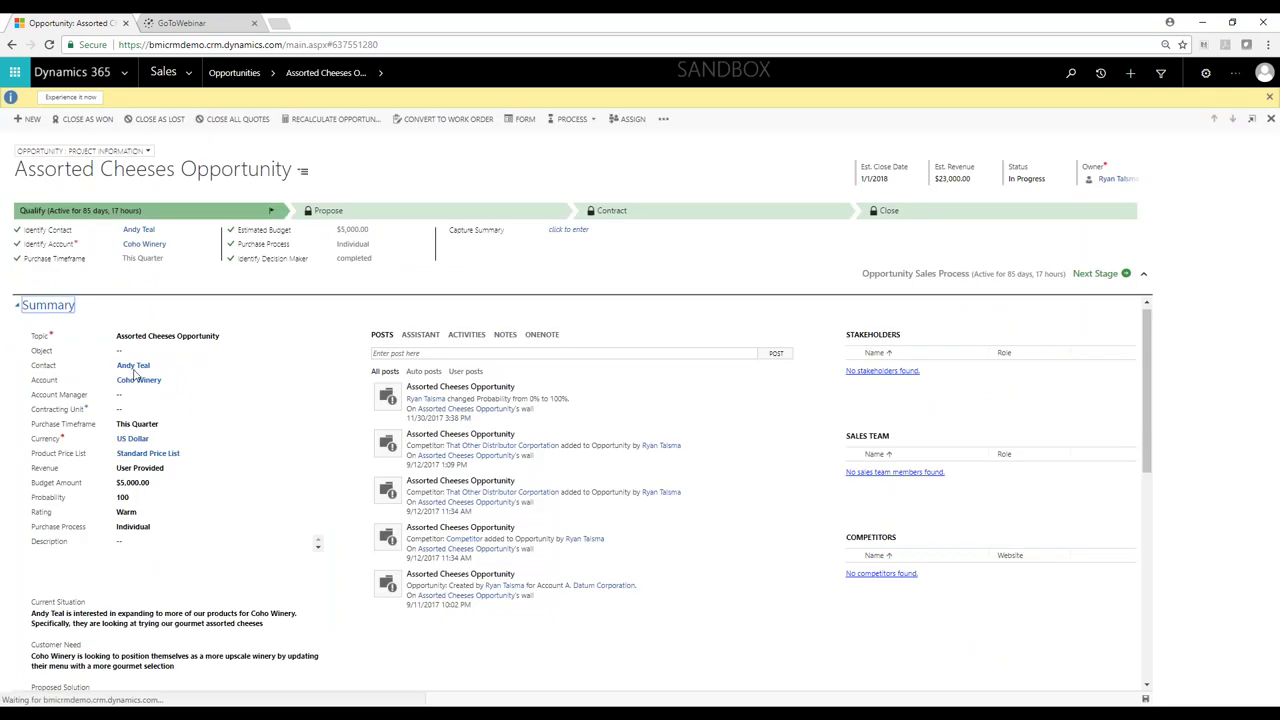
{"action": "left_click", "coordinate": [128, 369]}
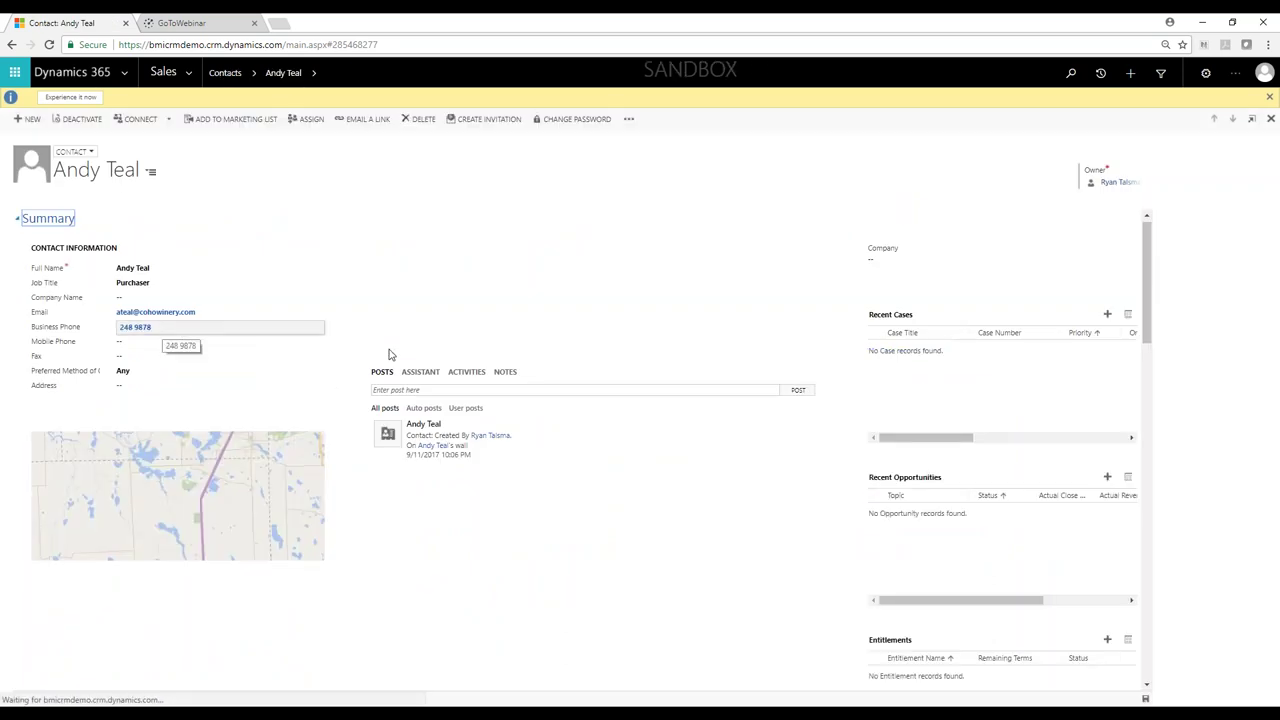
{"action": "left_click", "coordinate": [463, 373]}
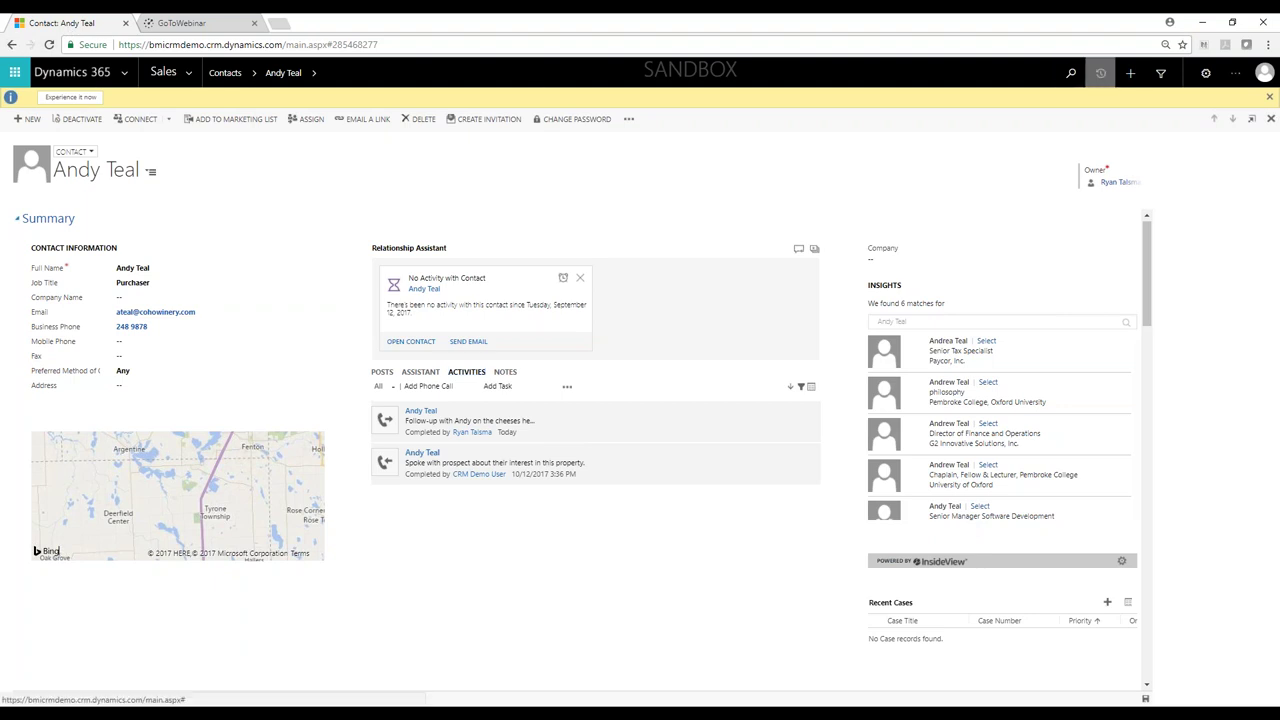
Reopen the Assorted Cheeses Opportunity and browse the existing products available for its product-based lines, closing the lookup without adding any
{"action": "left_click", "coordinate": [1100, 72]}
{"action": "left_click", "coordinate": [326, 172]}
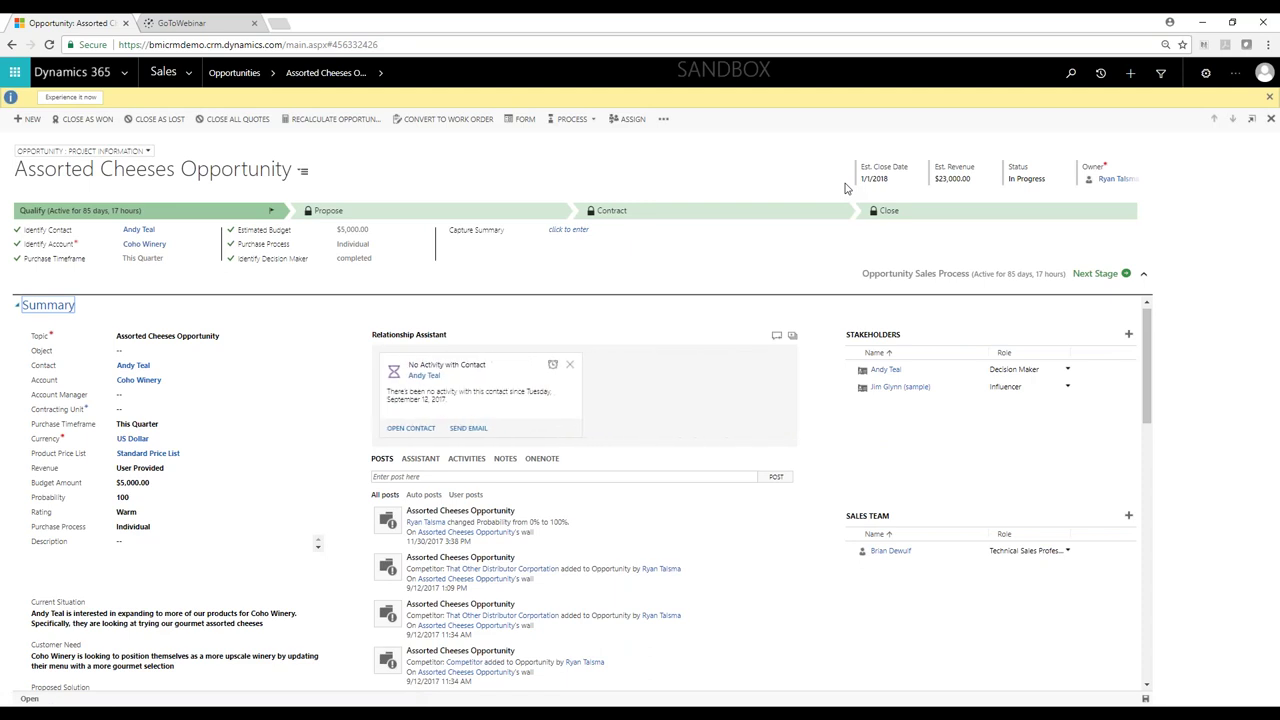
{"action": "scroll", "coordinate": [227, 450], "scroll_direction": "down", "scroll_amount": 5}
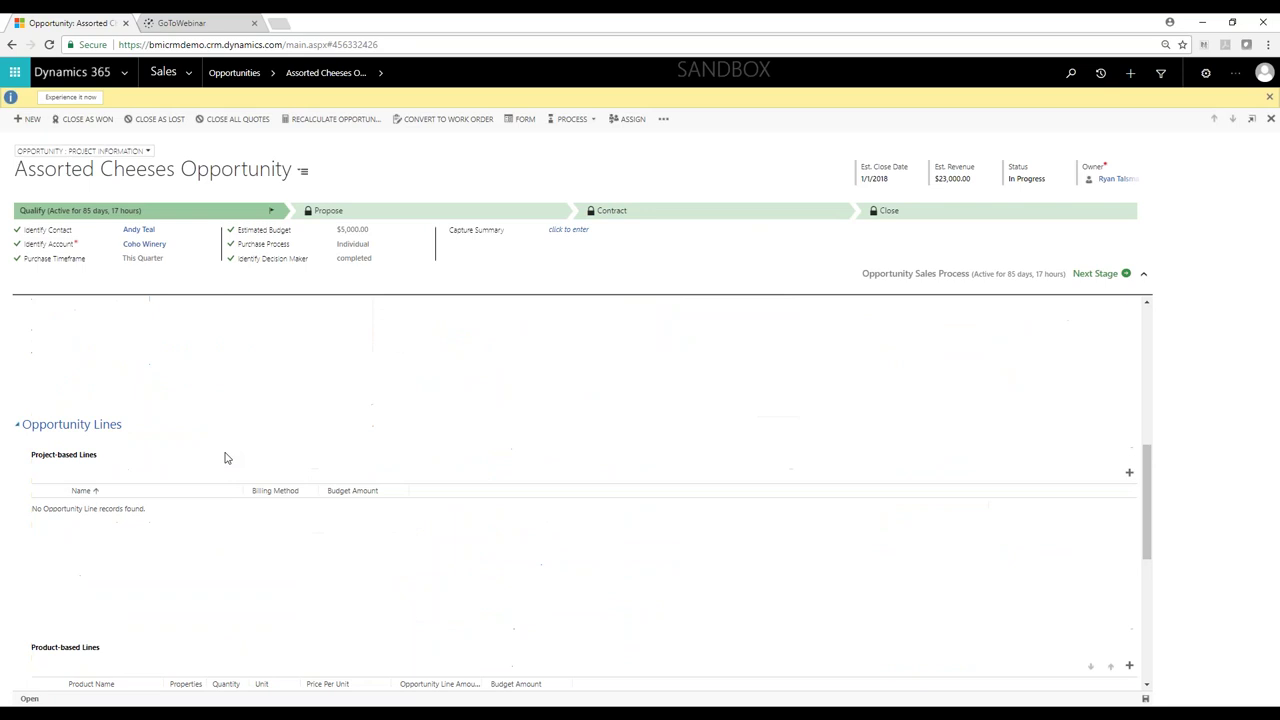
{"action": "scroll", "coordinate": [230, 455], "scroll_direction": "down", "scroll_amount": 3}
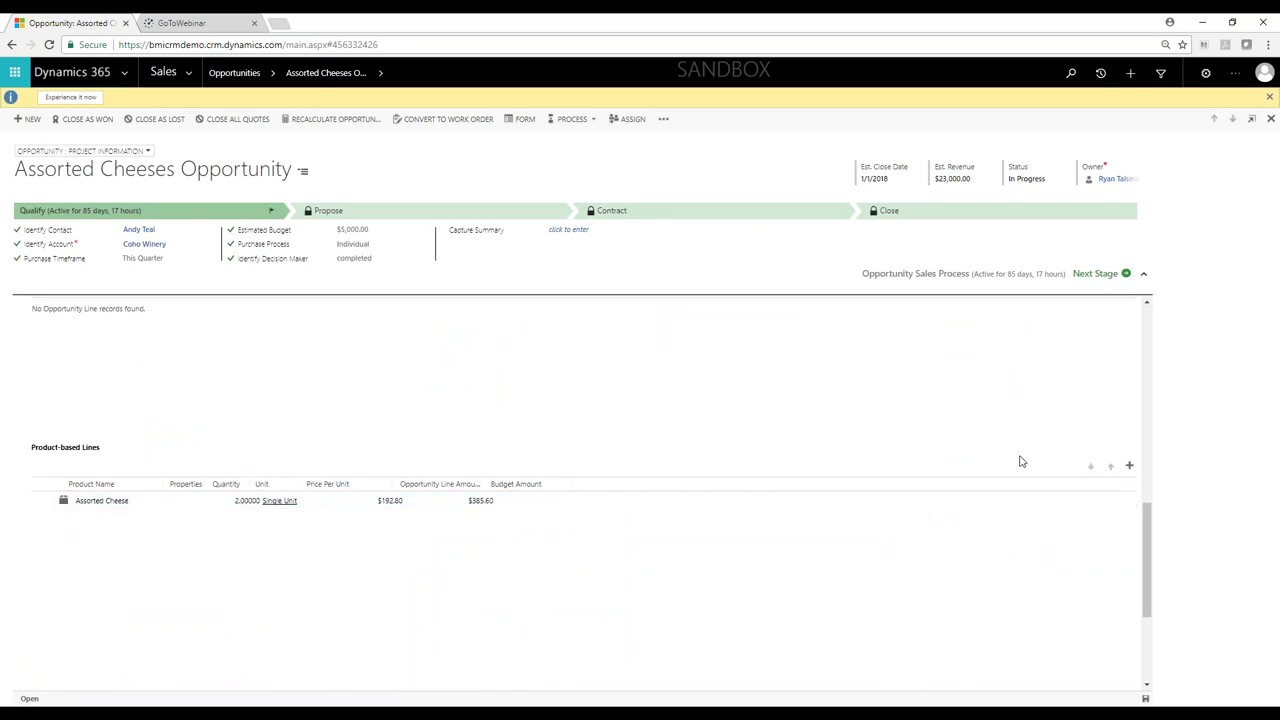
{"action": "left_click", "coordinate": [1129, 466]}
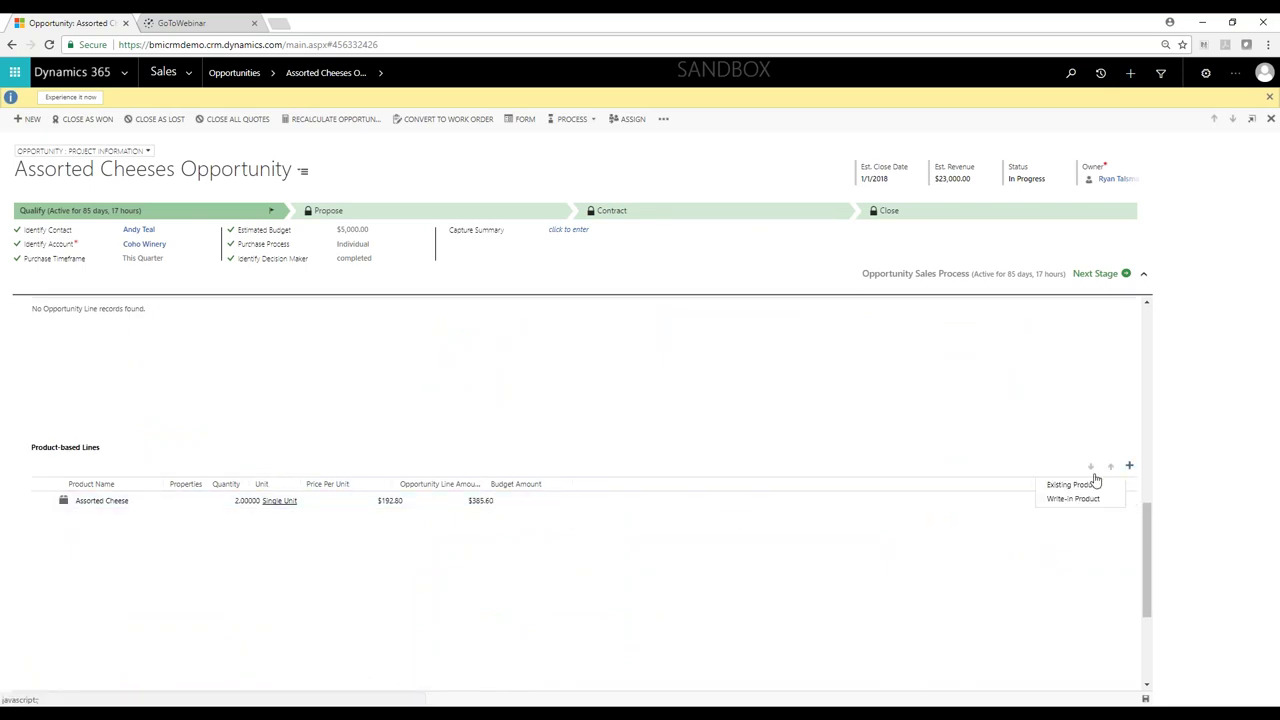
{"action": "left_click", "coordinate": [1086, 486]}
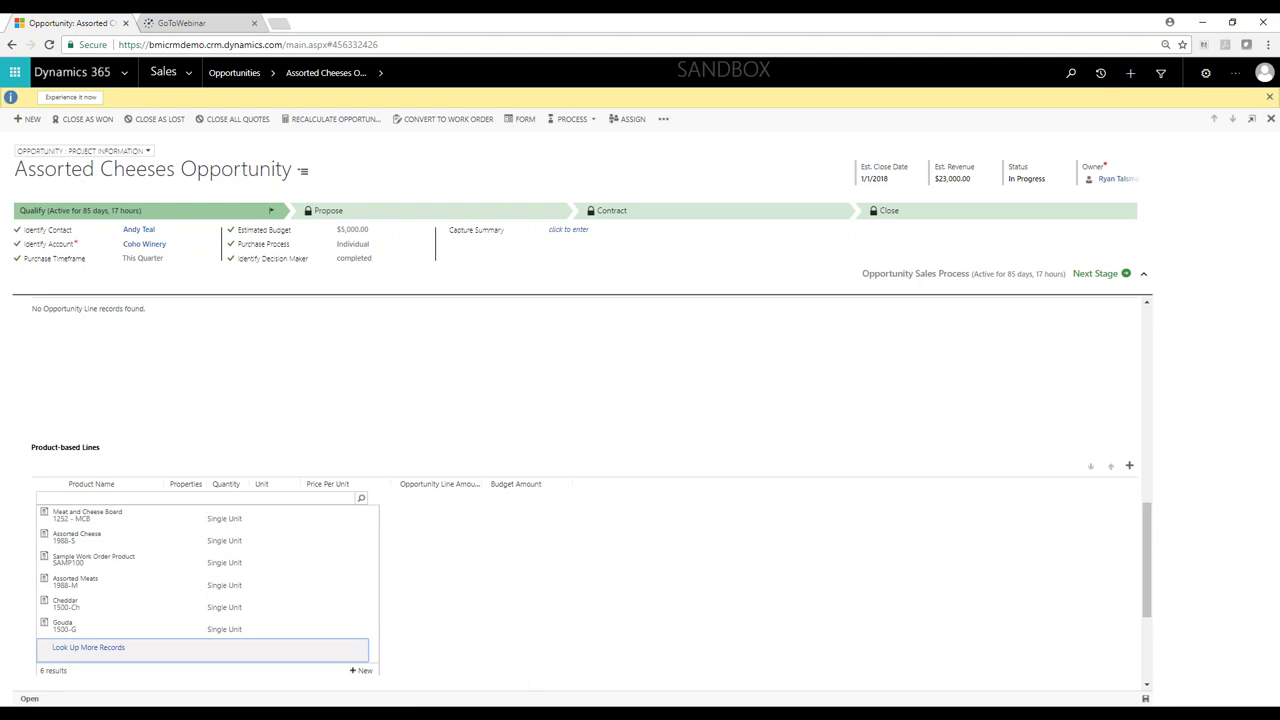
{"action": "left_click", "coordinate": [196, 651]}
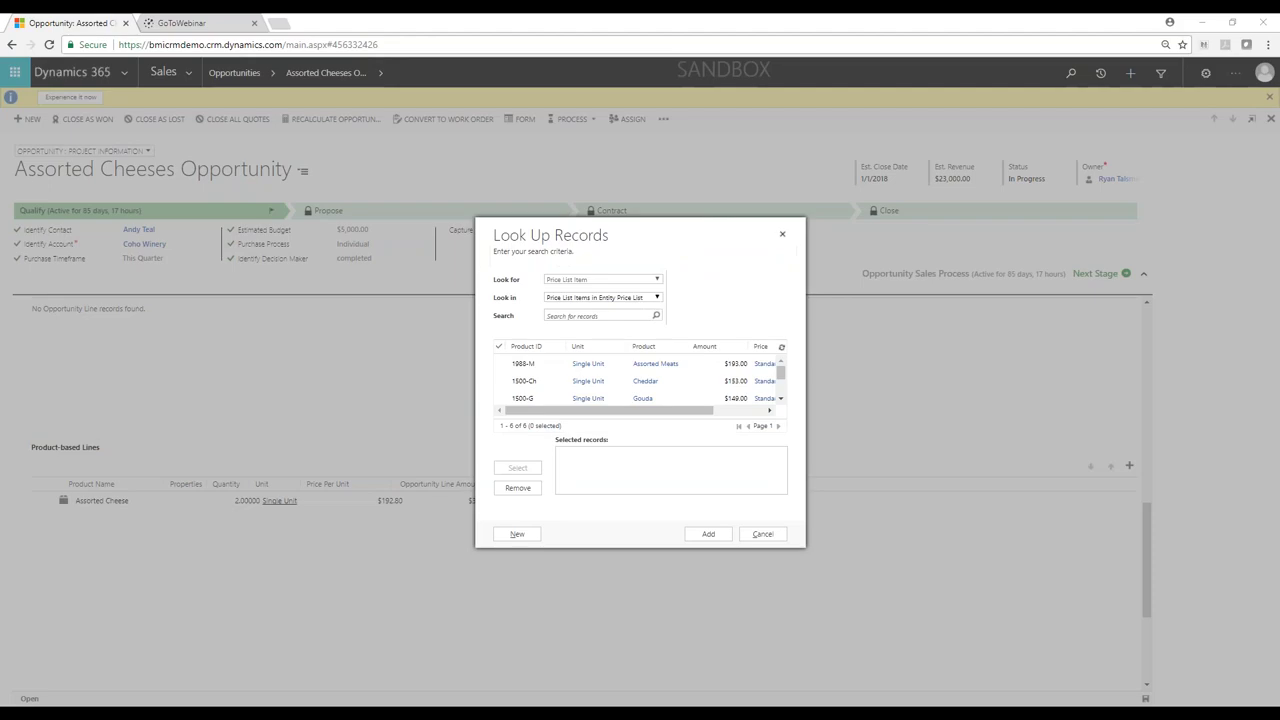
{"action": "left_click", "coordinate": [763, 533]}
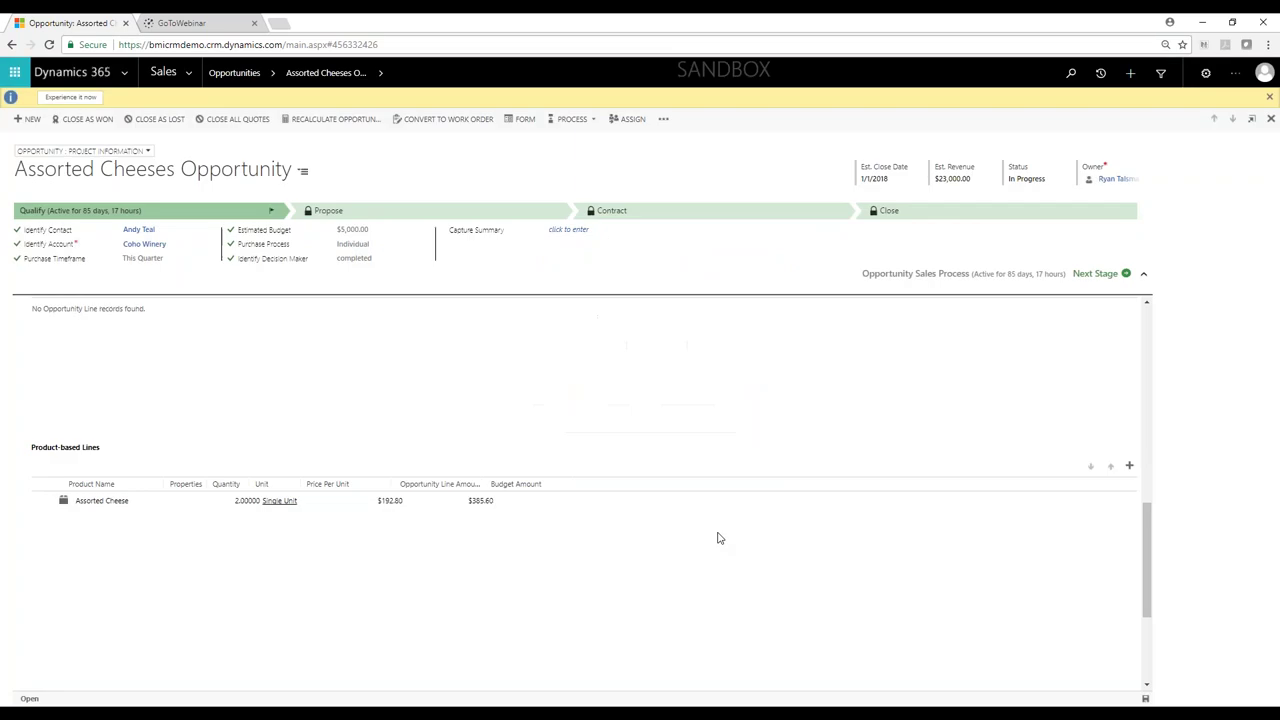
{"action": "left_click", "coordinate": [237, 506]}
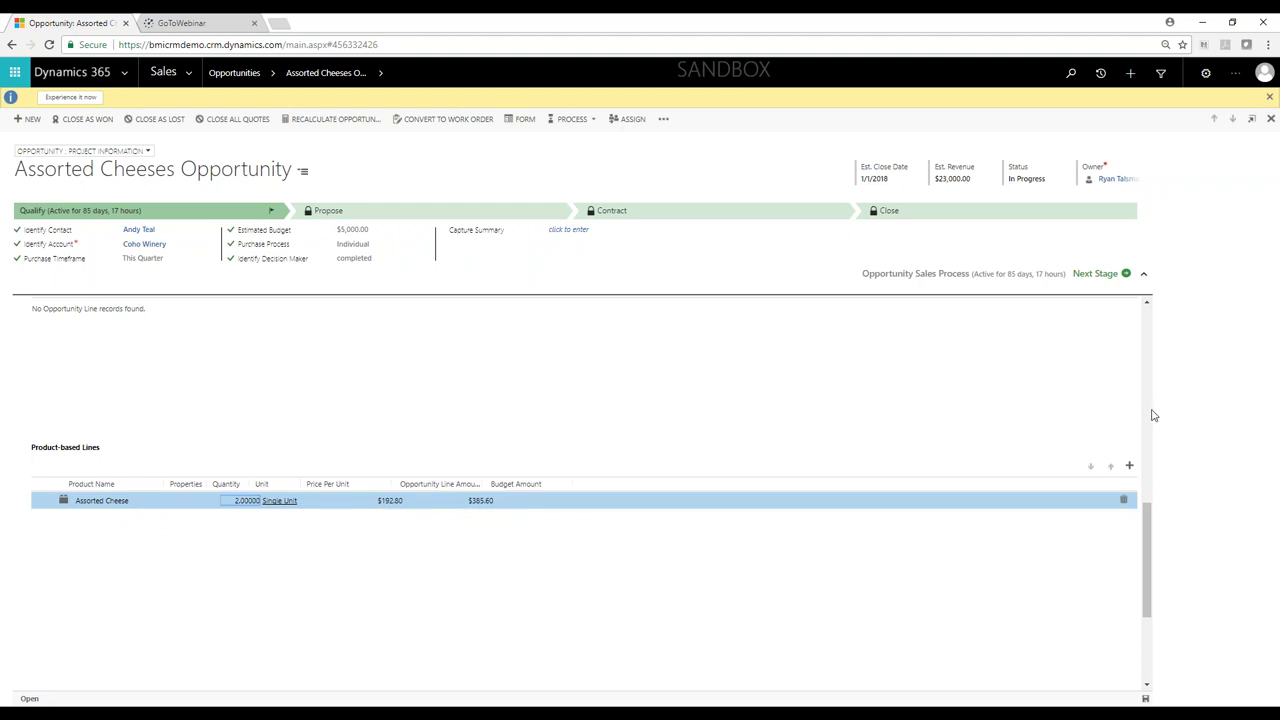
Open the Assorted Cheeses Opportunity quote from the opportunity's Quotes section to review it
{"action": "scroll", "coordinate": [1150, 414], "scroll_direction": "down", "scroll_amount": 3}
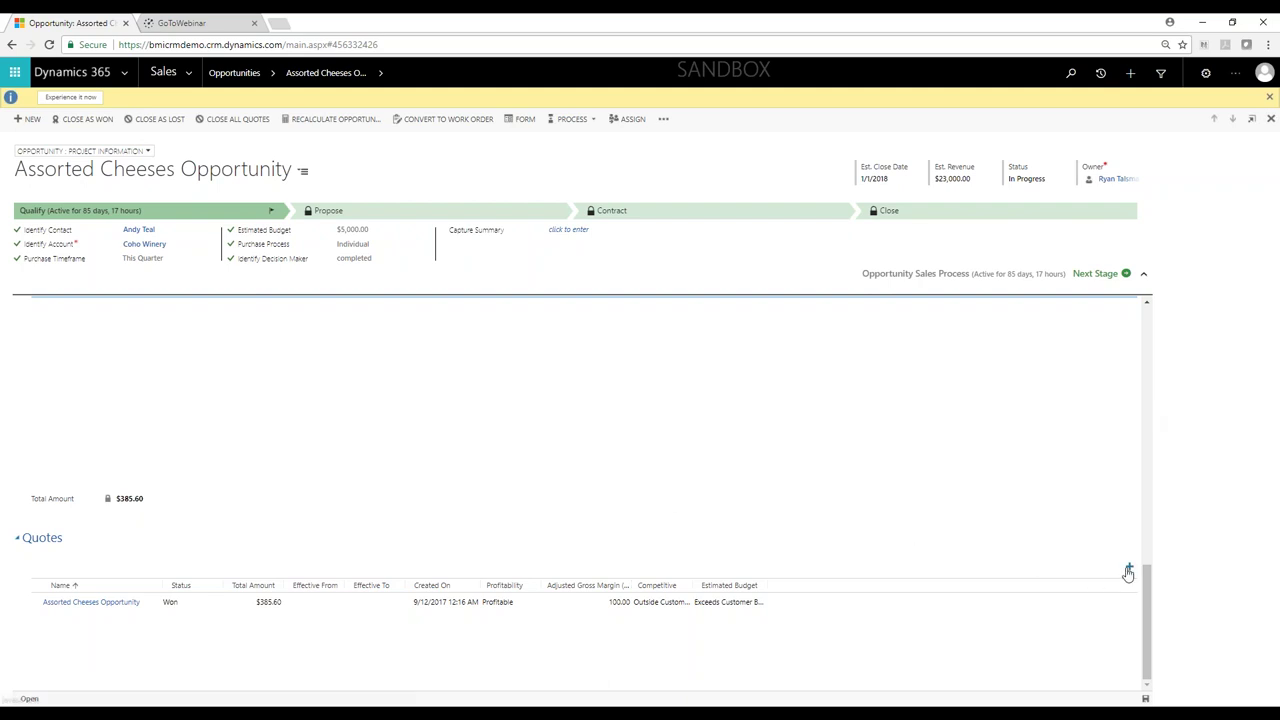
{"action": "left_click", "coordinate": [123, 606]}
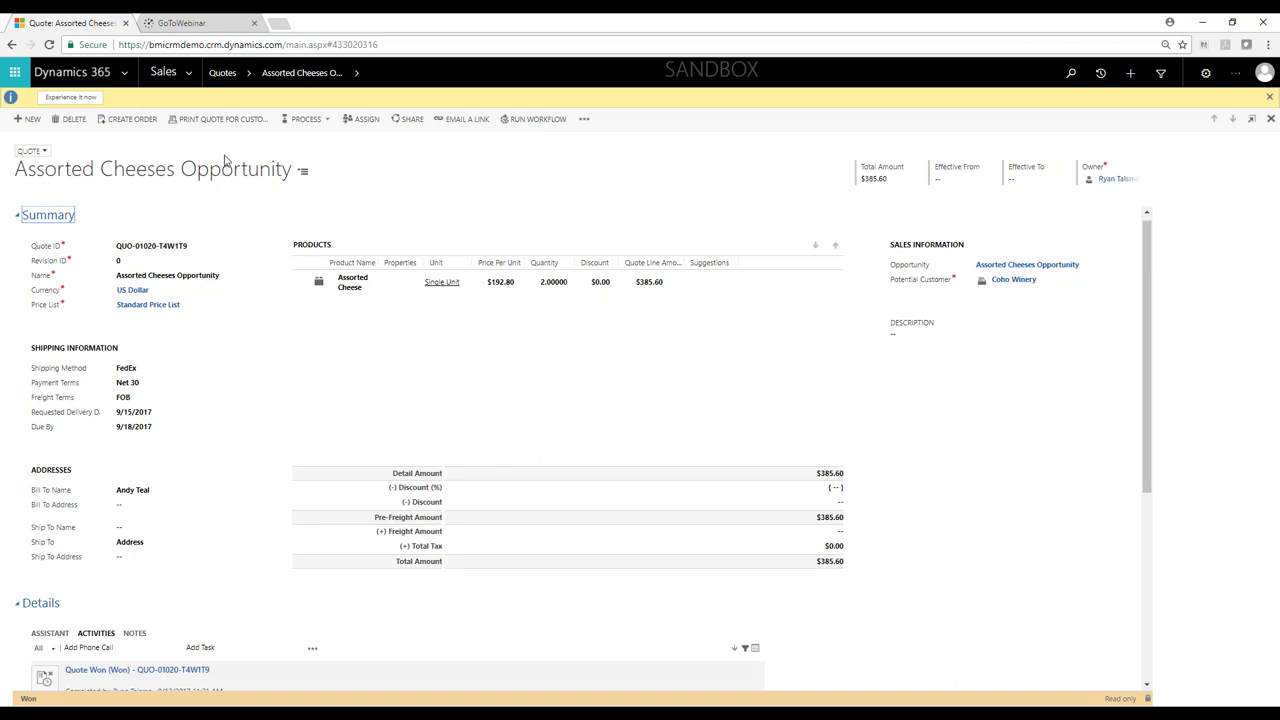
{"action": "left_click", "coordinate": [132, 119]}
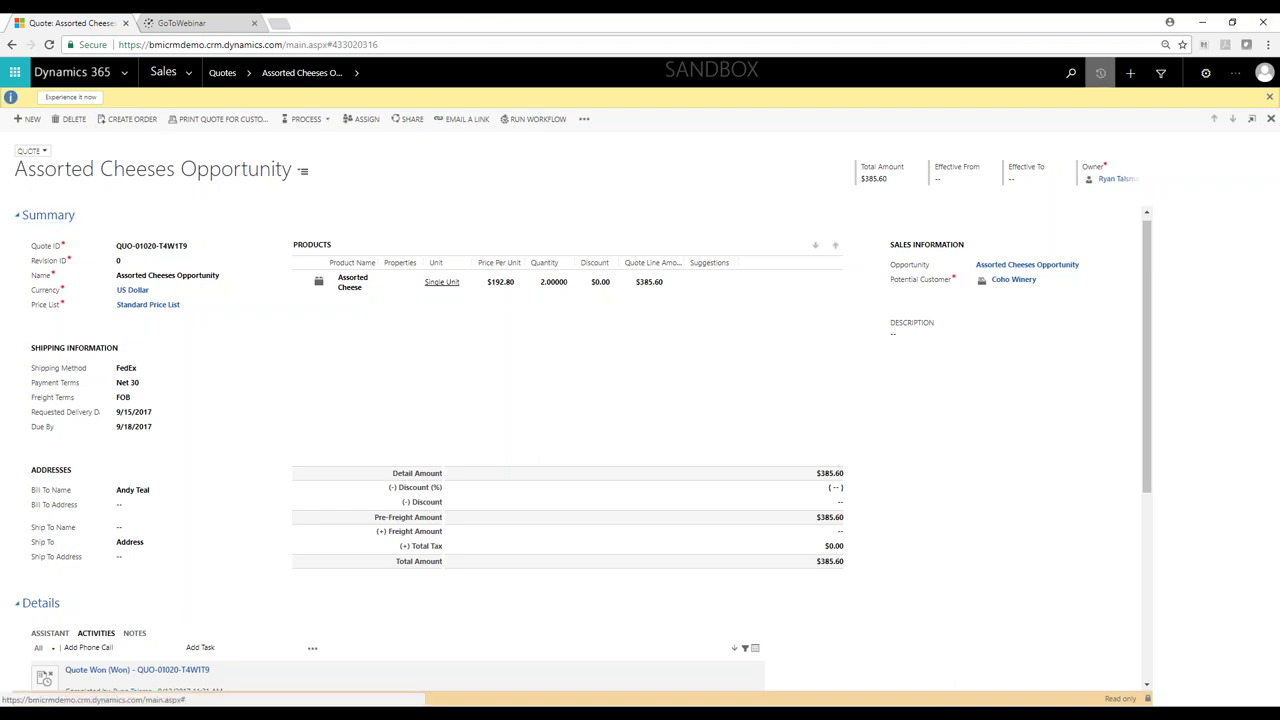
Show the orders related to the Assorted Cheeses Opportunity quote and open the order
{"action": "left_click", "coordinate": [1100, 75]}
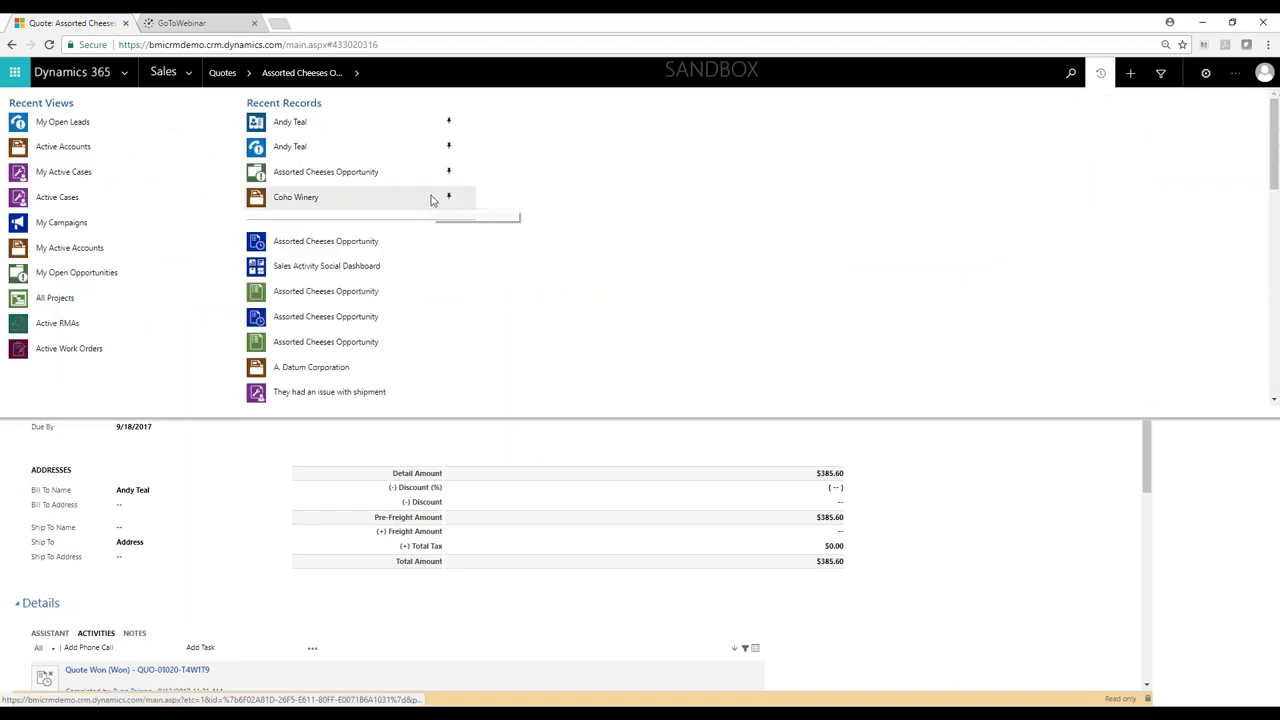
{"action": "left_click", "coordinate": [298, 450]}
{"action": "left_click", "coordinate": [355, 74]}
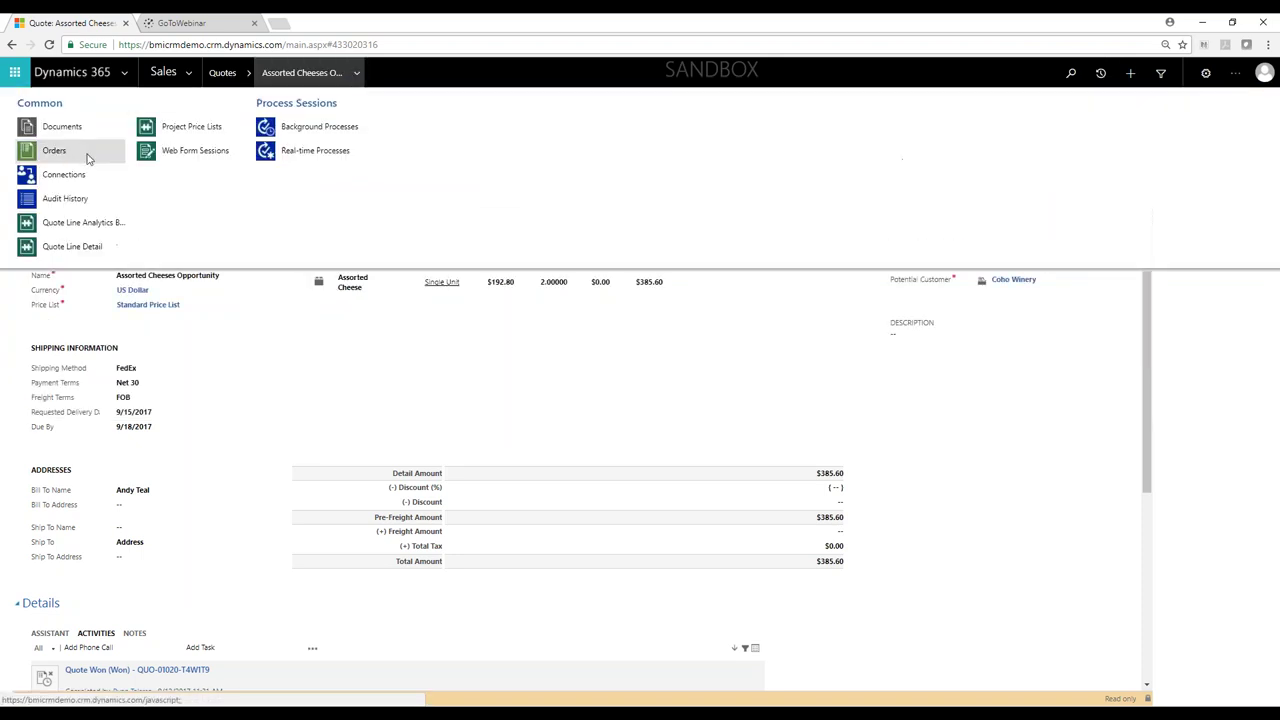
{"action": "left_click", "coordinate": [54, 151]}
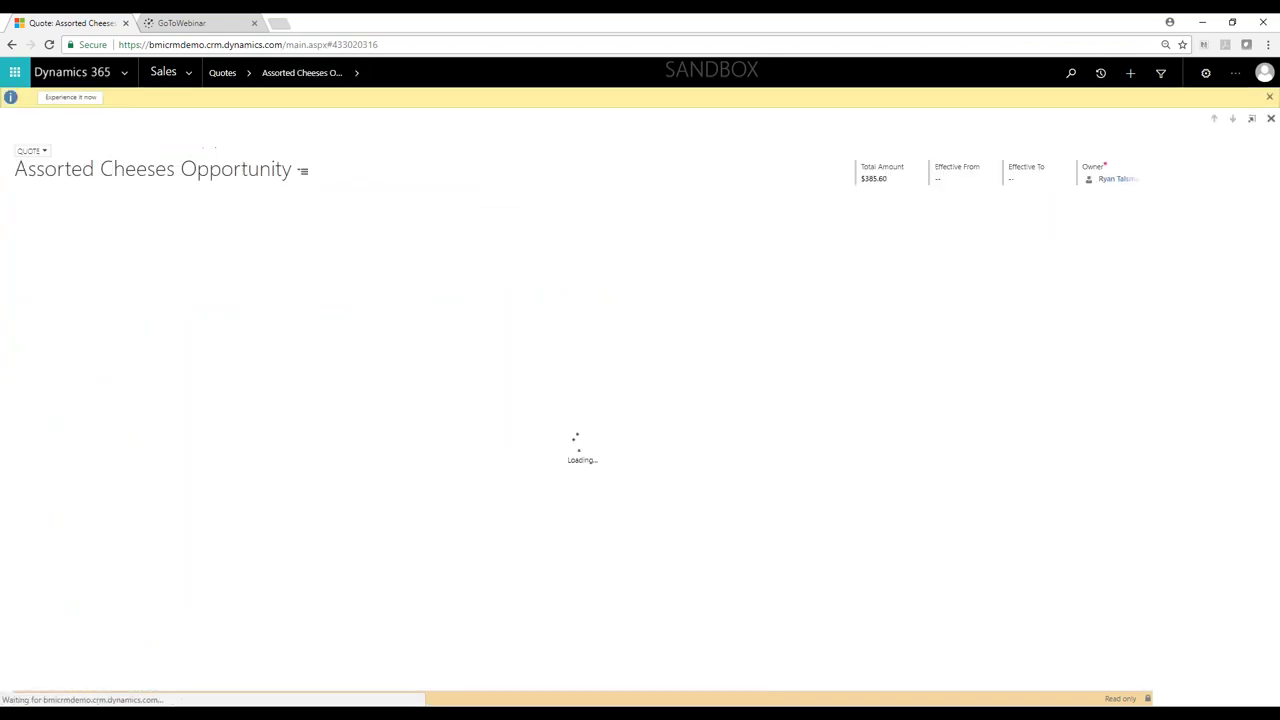
{"action": "left_click", "coordinate": [83, 290]}
{"action": "left_click", "coordinate": [92, 290]}
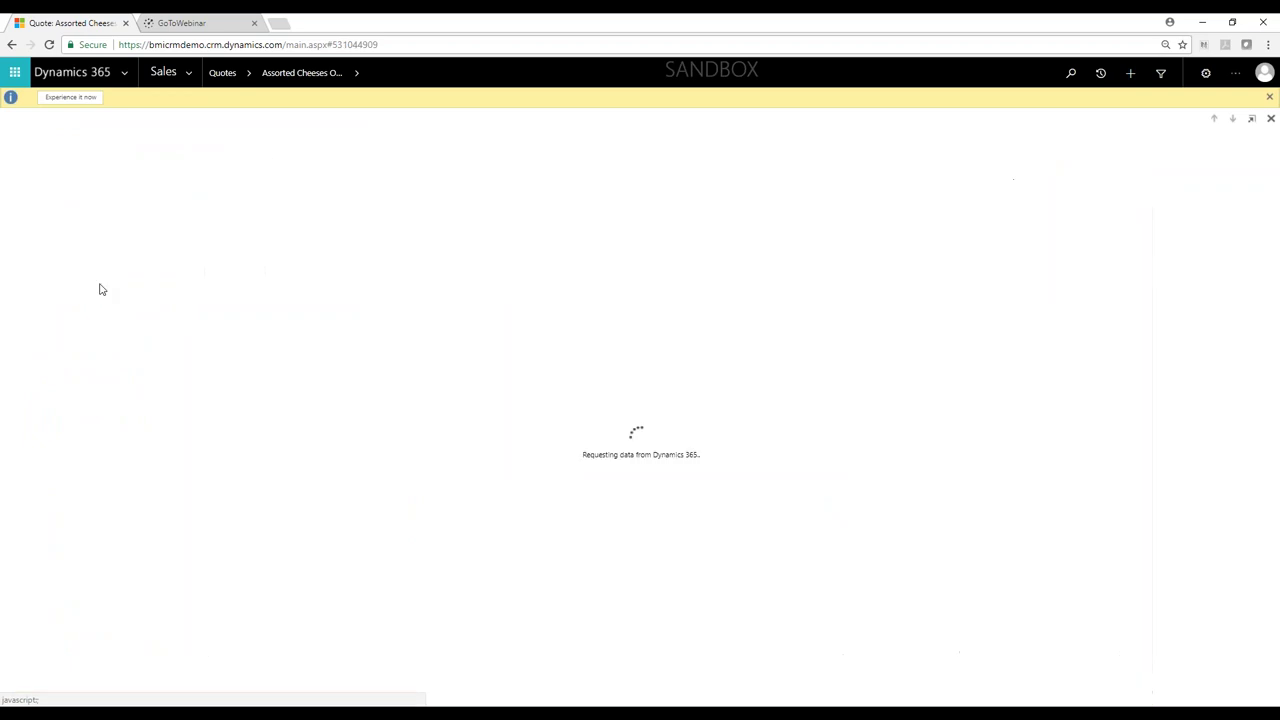